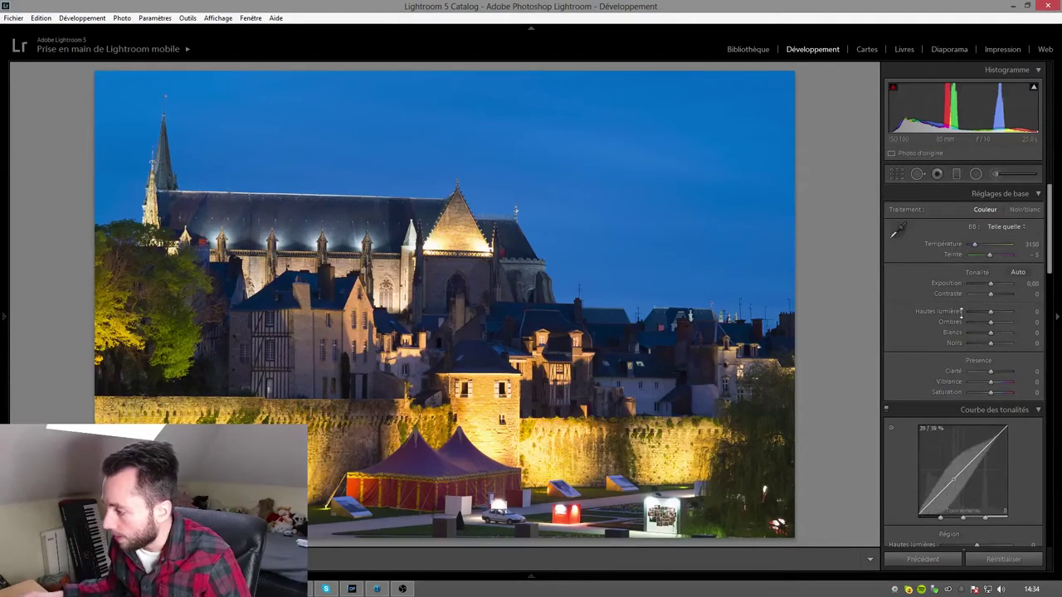
scroll(914, 304, "down", 3)
scroll(914, 303, "down", 5)
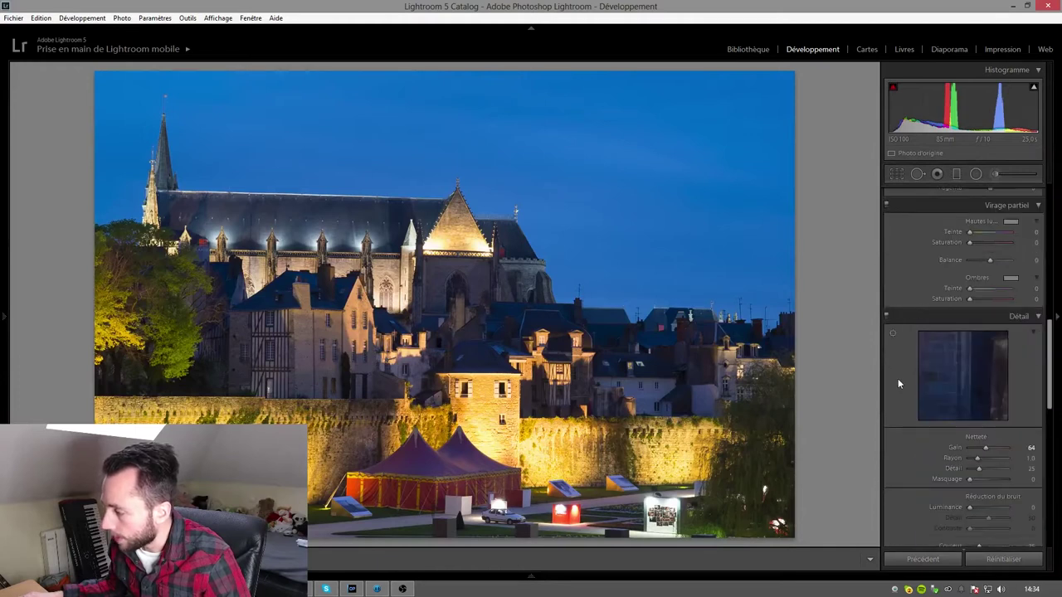
scroll(898, 378, "down", 5)
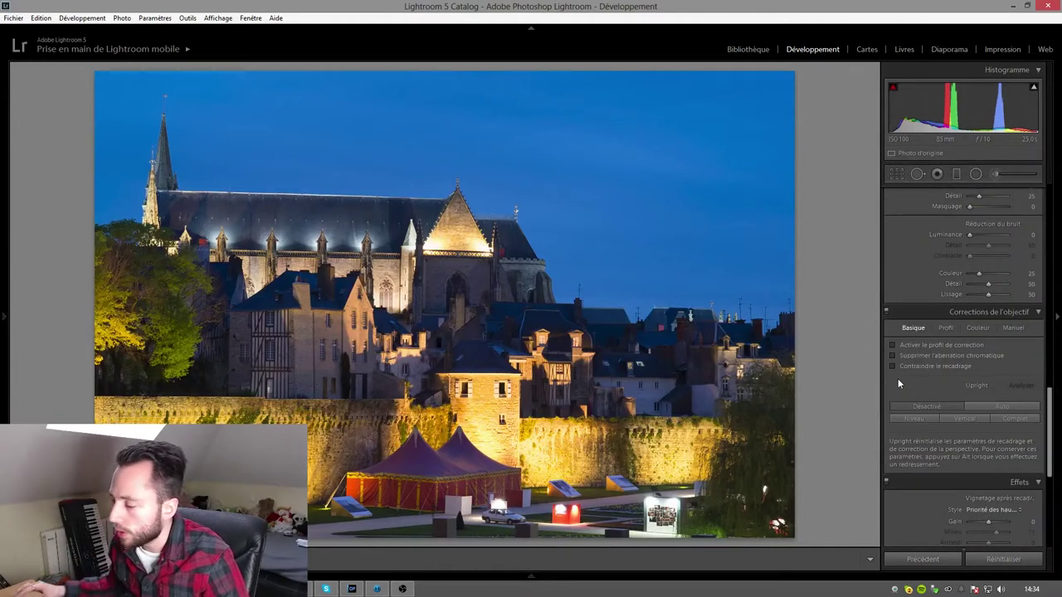
scroll(898, 379, "up", 4)
scroll(911, 353, "up", 4)
scroll(929, 350, "up", 2)
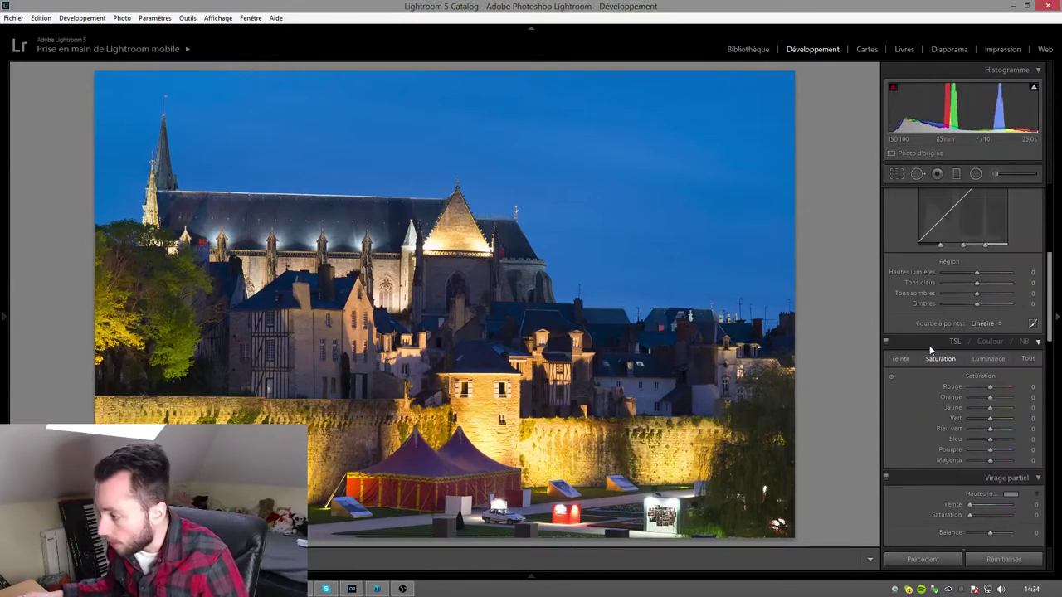
scroll(930, 350, "up", 2)
scroll(929, 350, "up", 2)
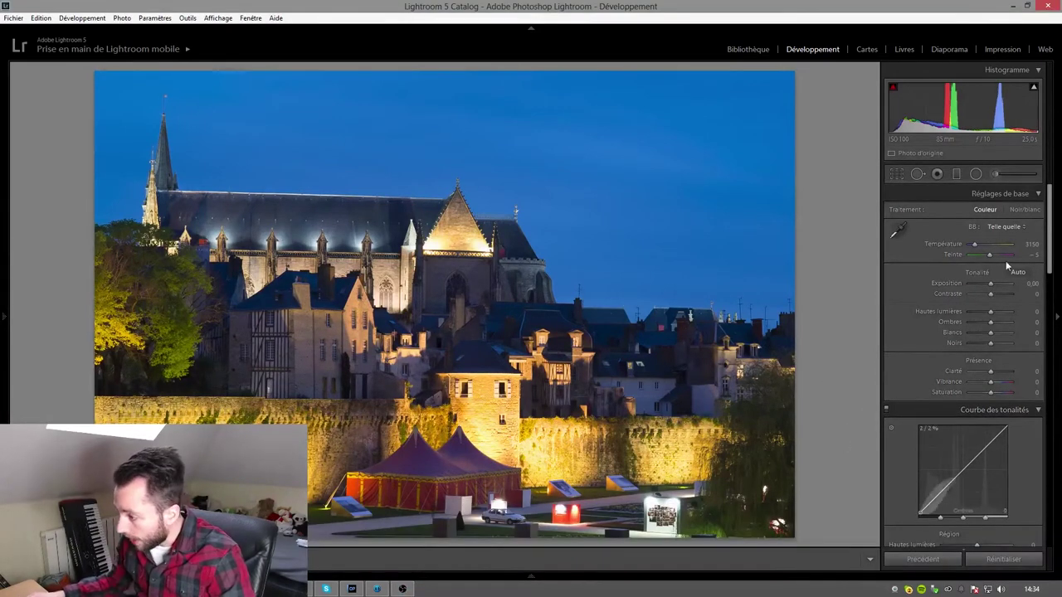
scroll(979, 297, "down", 4)
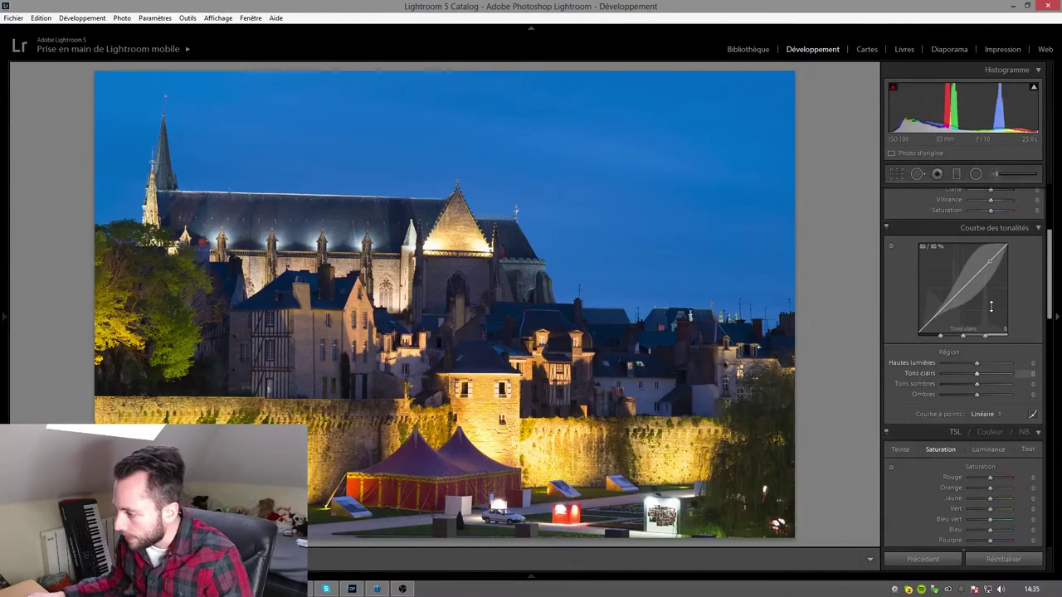
scroll(959, 349, "down", 3)
scroll(954, 373, "down", 5)
scroll(976, 353, "up", 4)
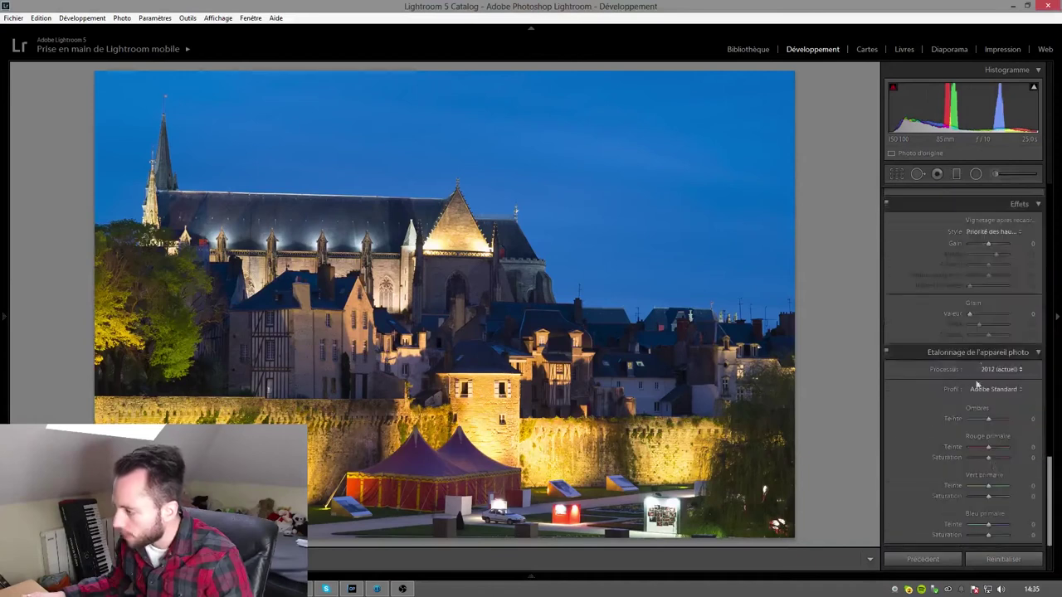
scroll(976, 352, "up", 3)
scroll(995, 315, "up", 3)
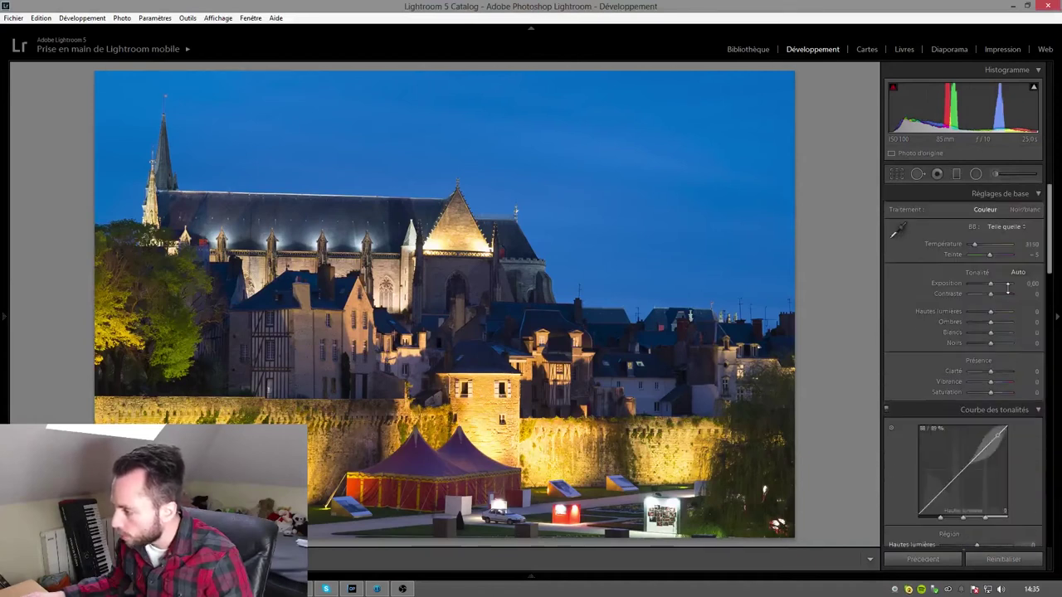
left_click(1033, 194)
left_click(1033, 194)
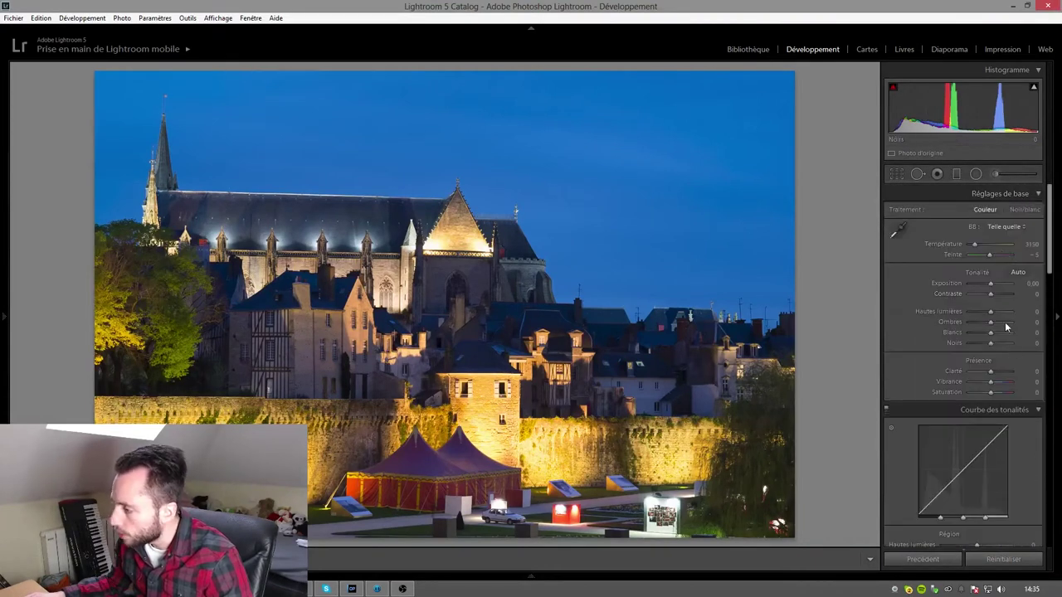
key("ctrl+1")
key("ctrl+1")
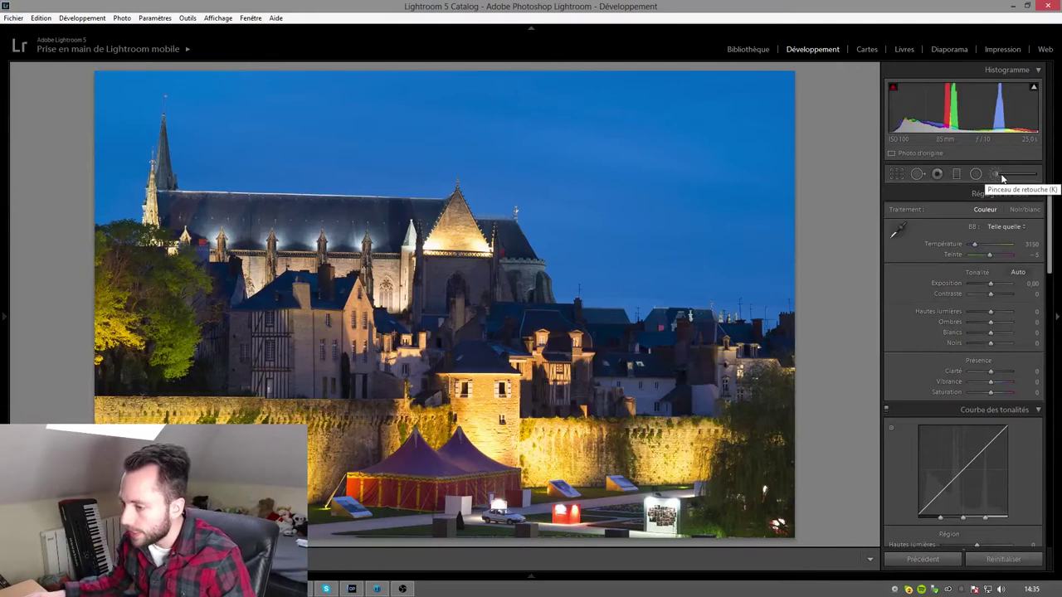
key("k")
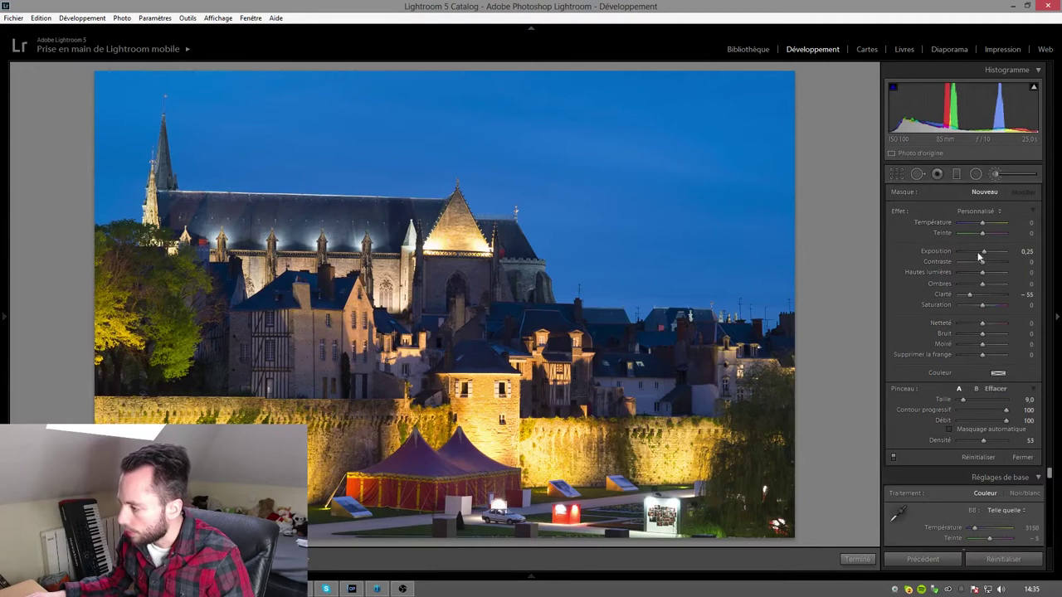
left_click(1006, 175)
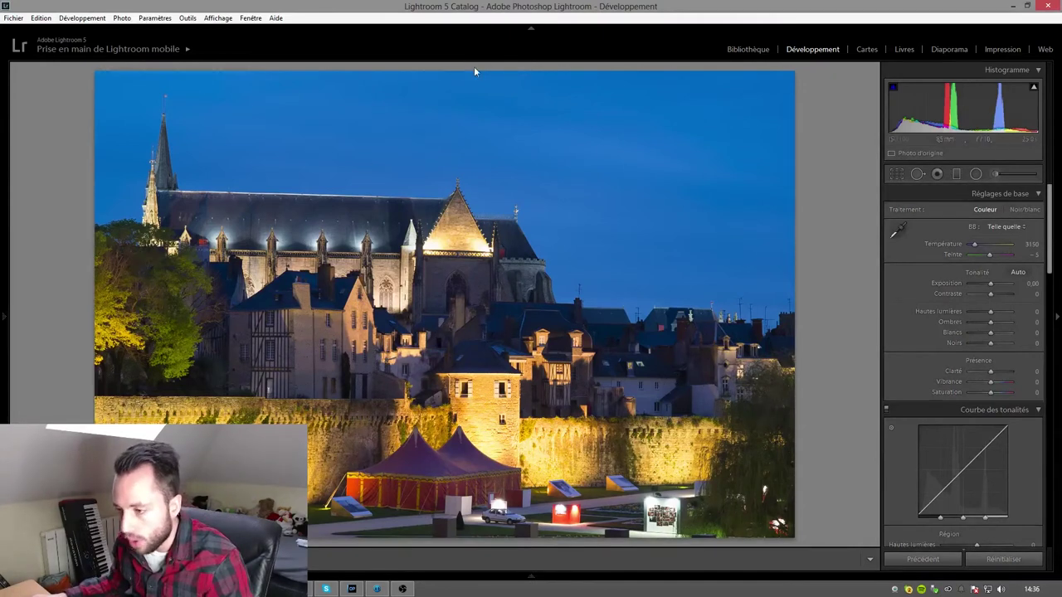
Step: Heal the dark speck above the spire, check it zoomed in, and delete an extra healing spot
left_click(916, 175)
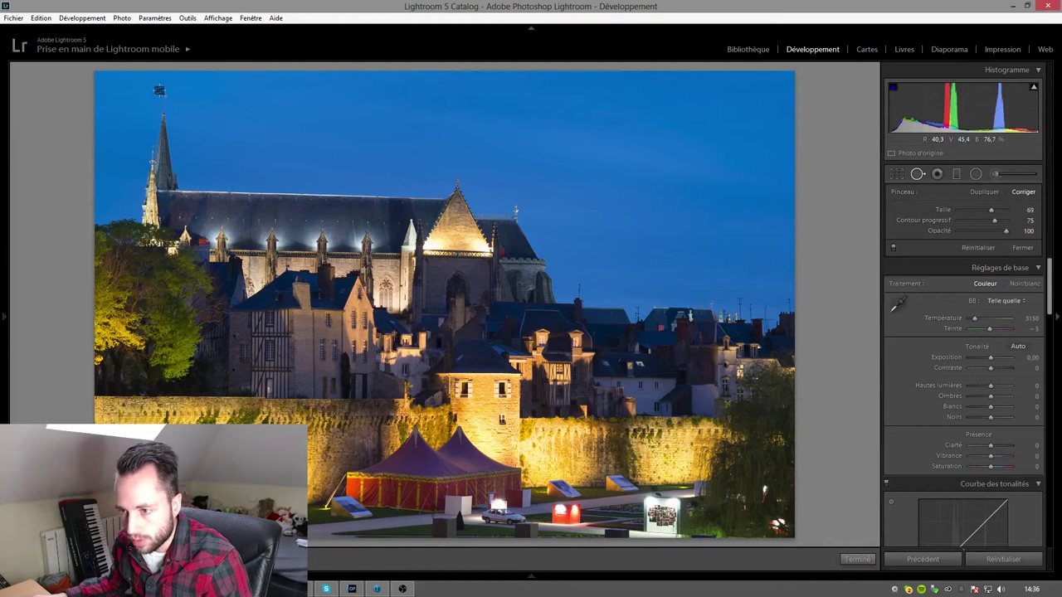
left_click_drag(161, 99, 179, 97)
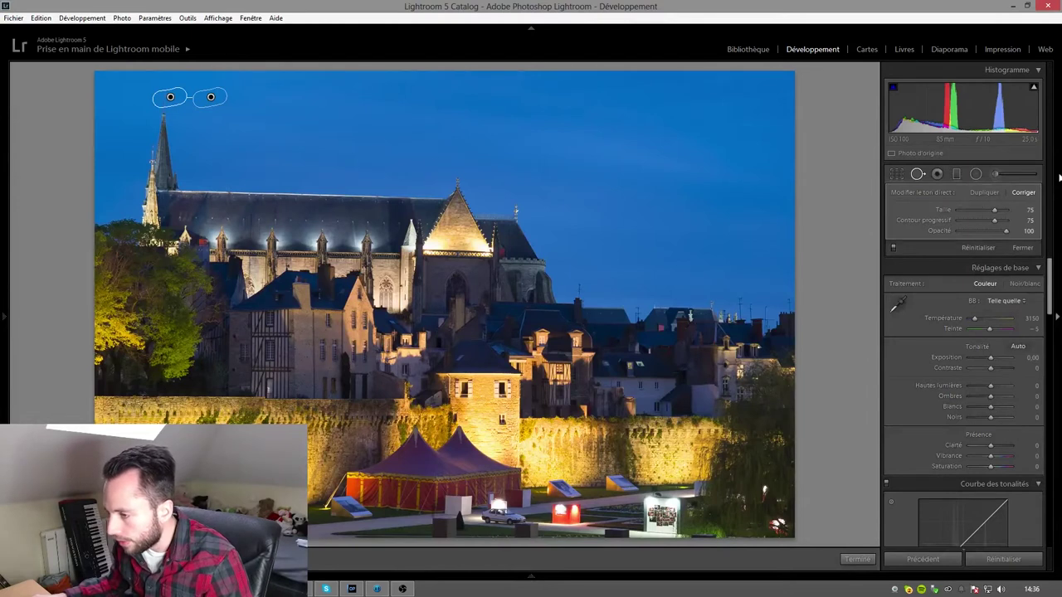
key("q")
key("z")
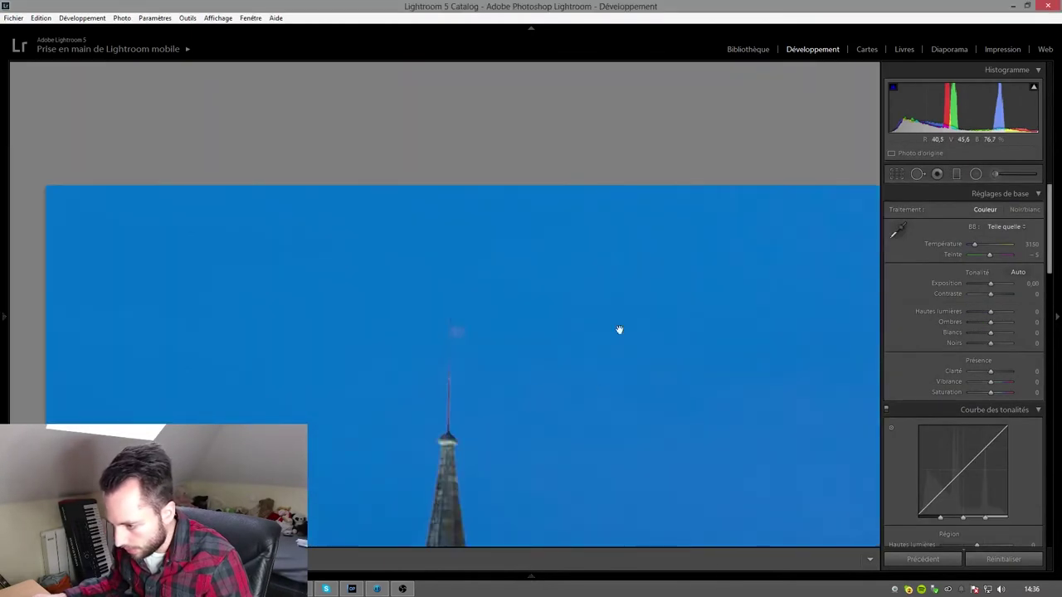
key("k")
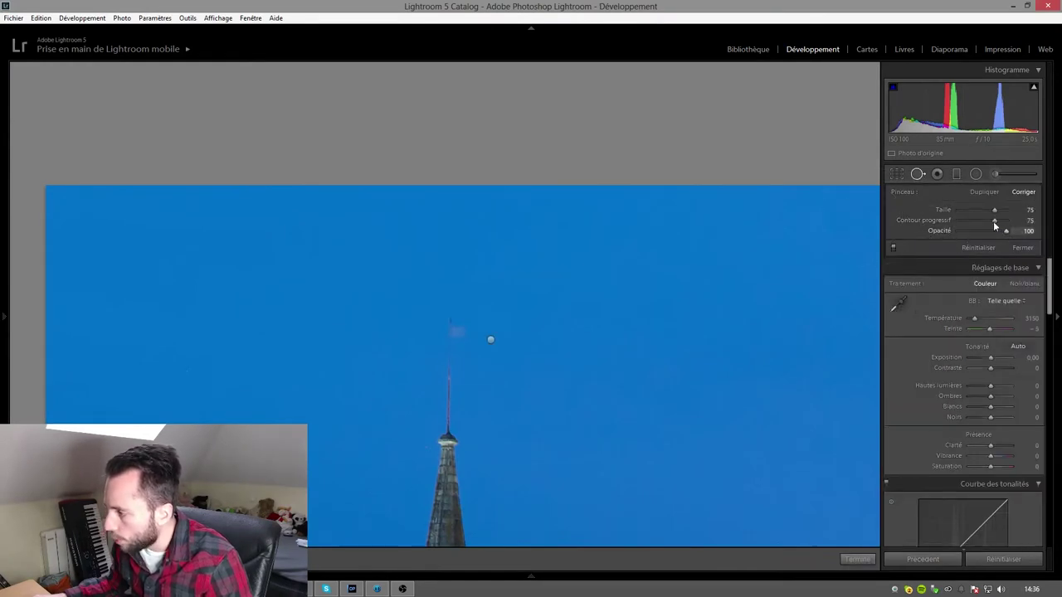
mouse_move(490, 339)
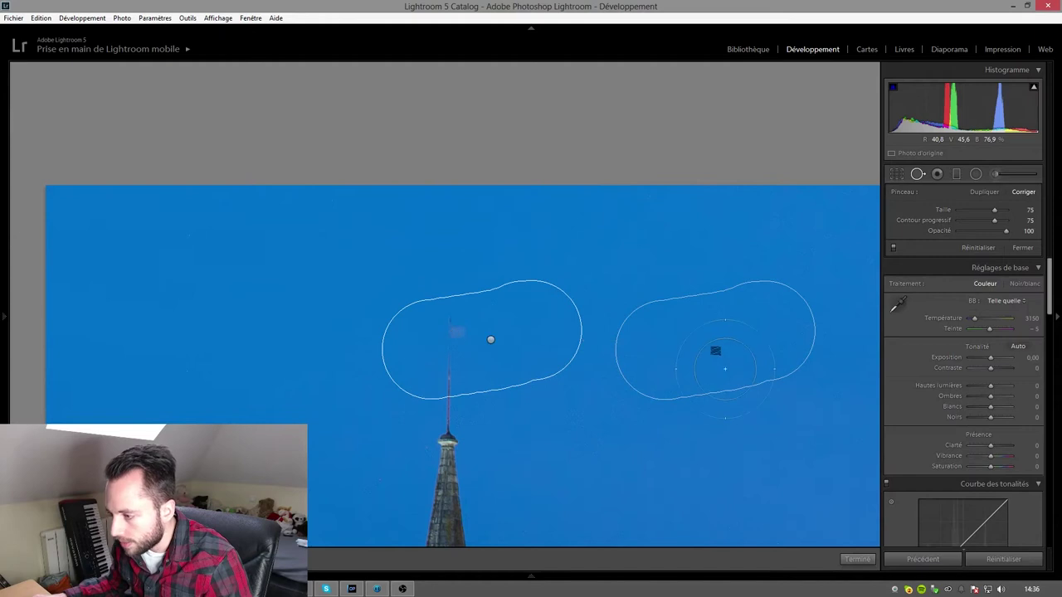
left_click_drag(715, 337, 720, 329)
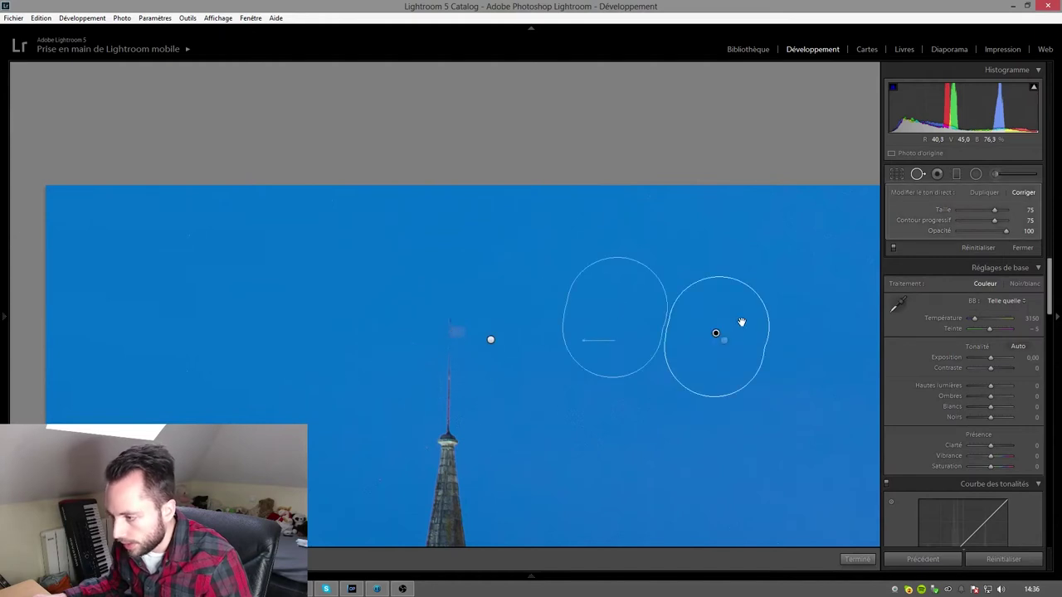
key("Delete")
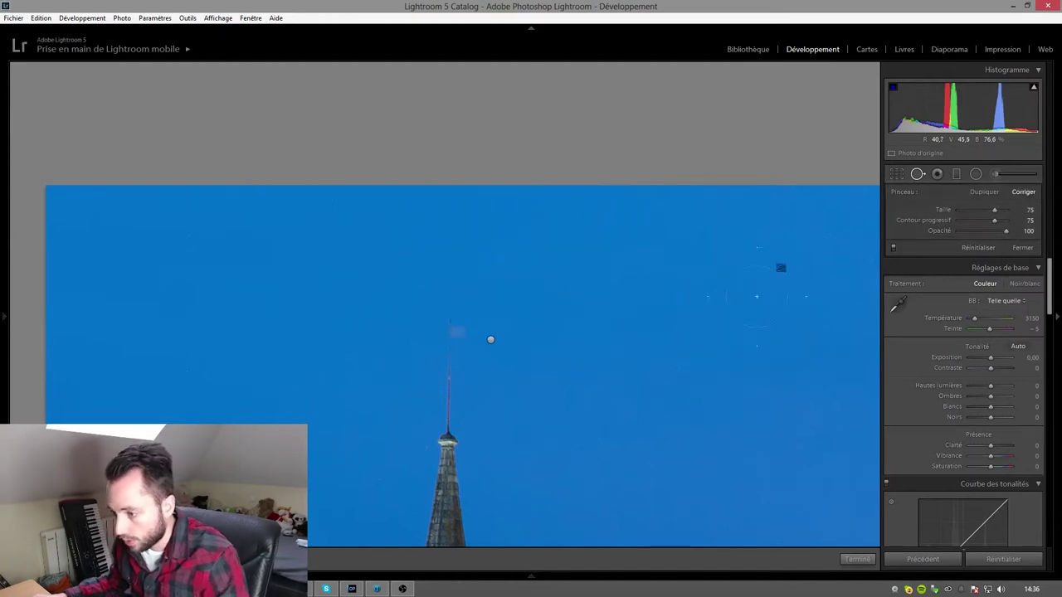
left_click(918, 174)
left_click(497, 465)
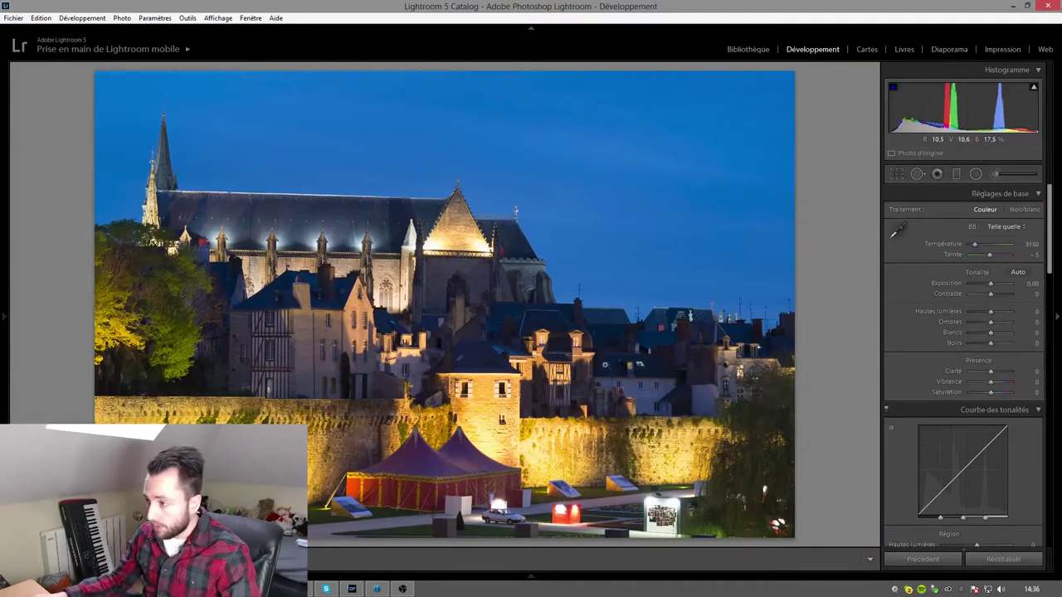
left_click(748, 50)
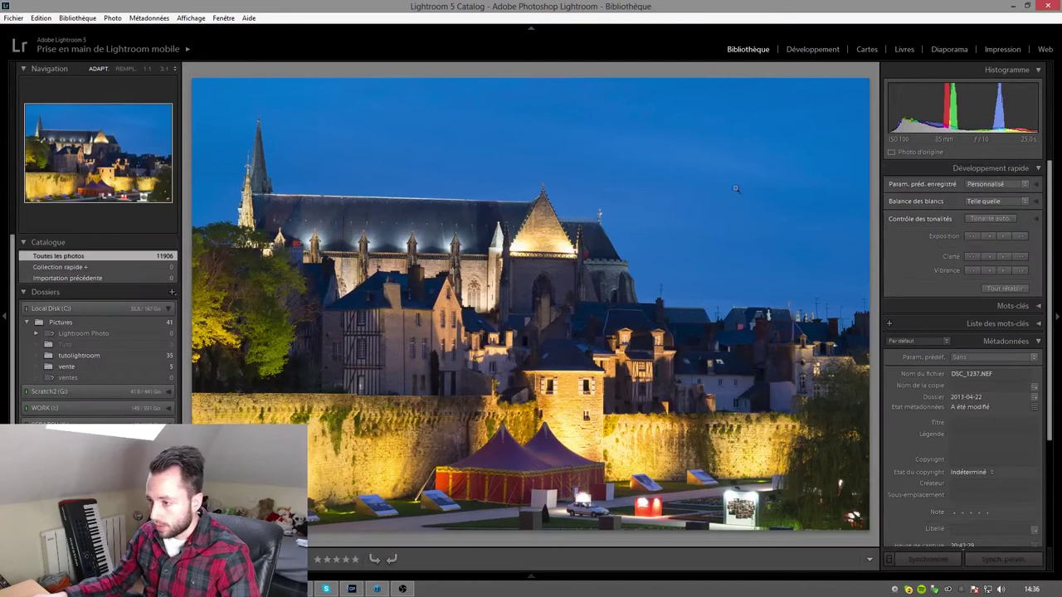
left_click(818, 49)
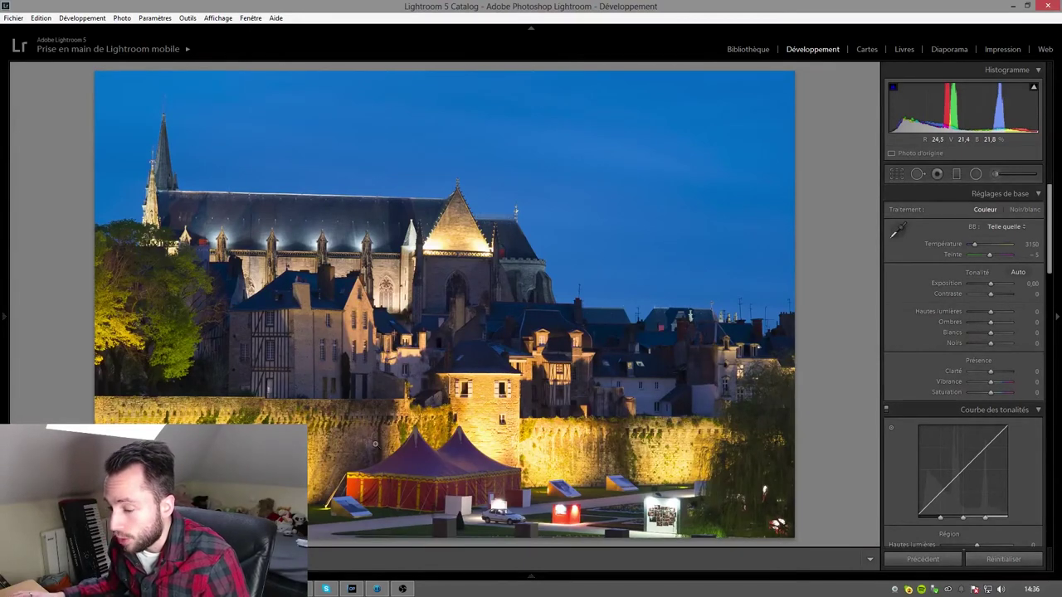
left_click_drag(386, 463, 455, 417)
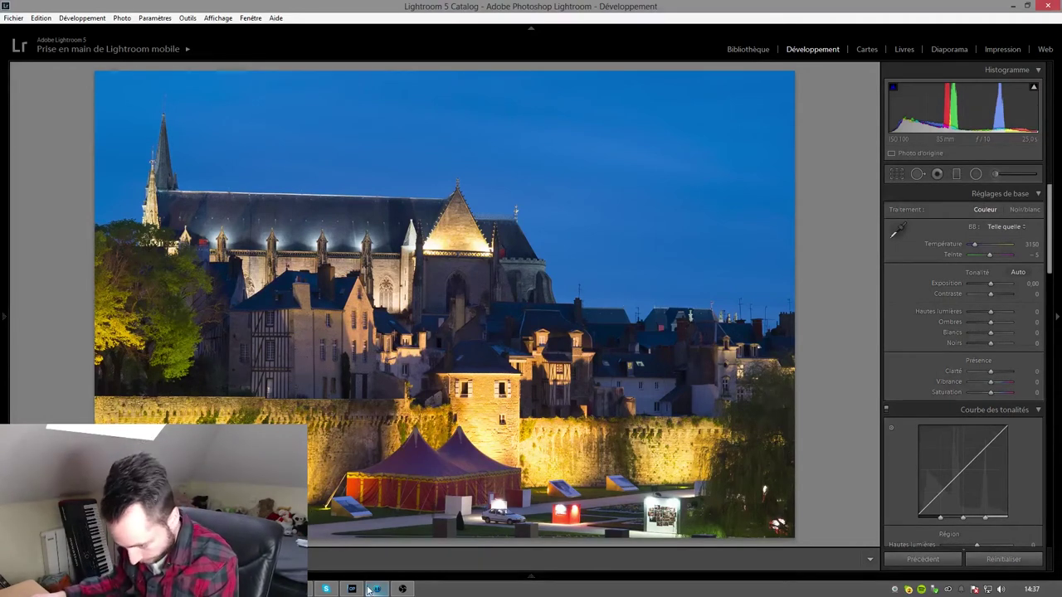
mouse_move(351, 589)
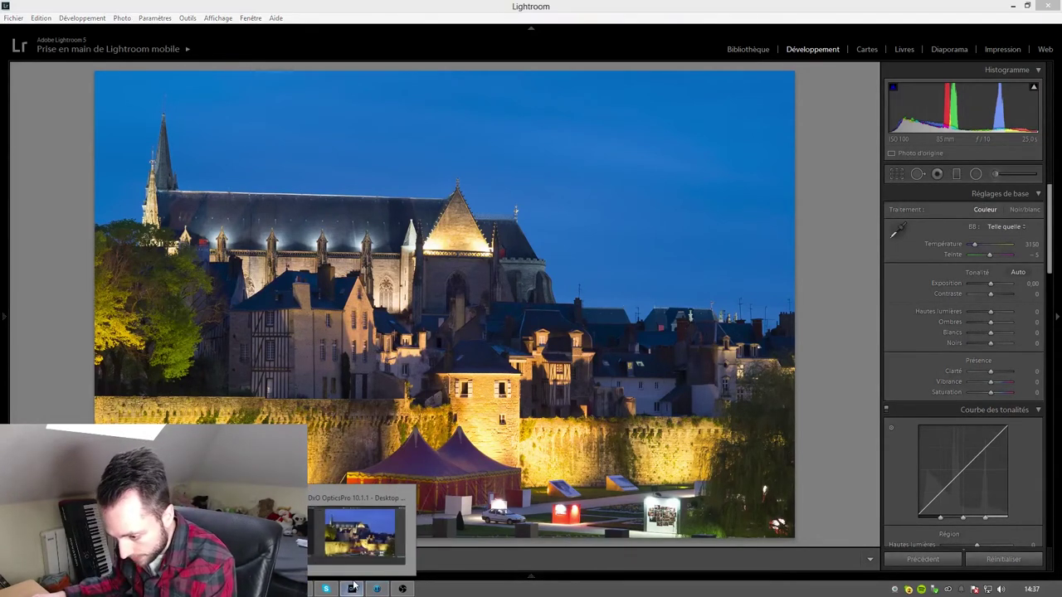
Step: Bring DxO OpticsPro 10 to the front from the taskbar, showing the cathedral photo
left_click(353, 589)
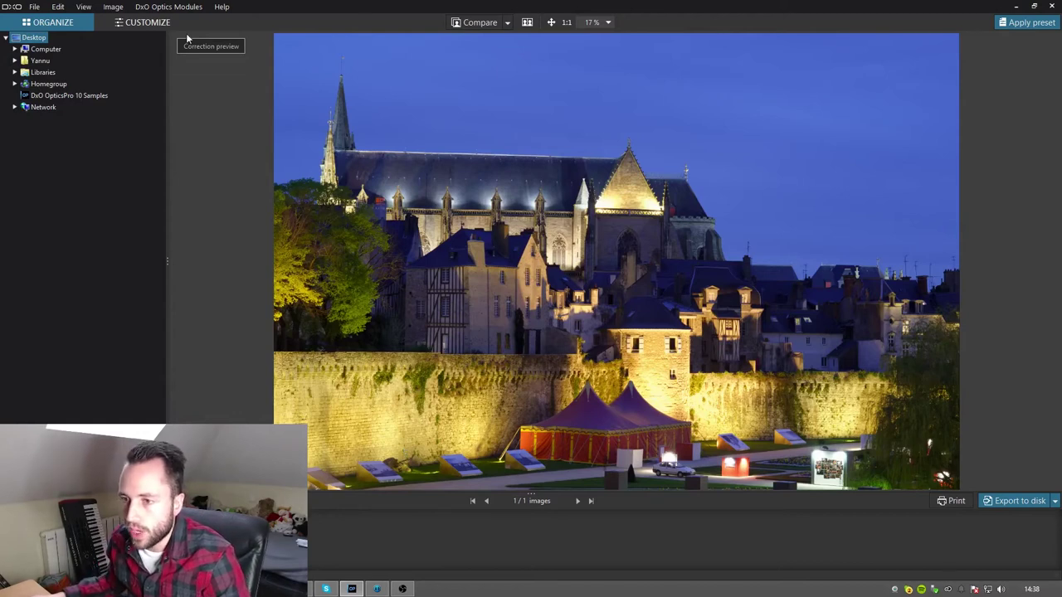
left_click(148, 22)
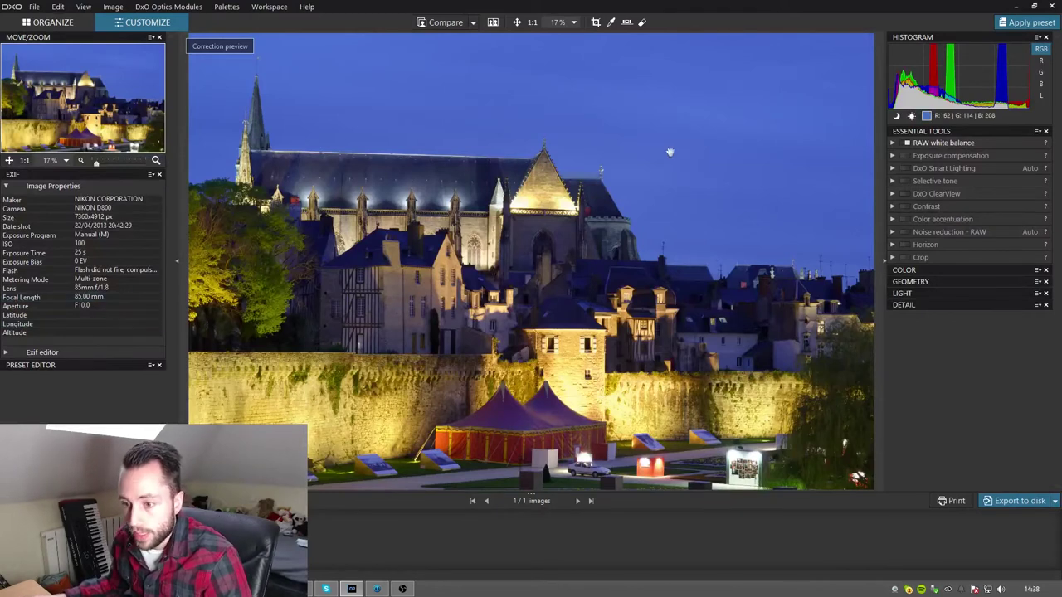
left_click(413, 277)
left_click_drag(491, 343, 472, 280)
left_click_drag(490, 367, 478, 327)
left_click(652, 380)
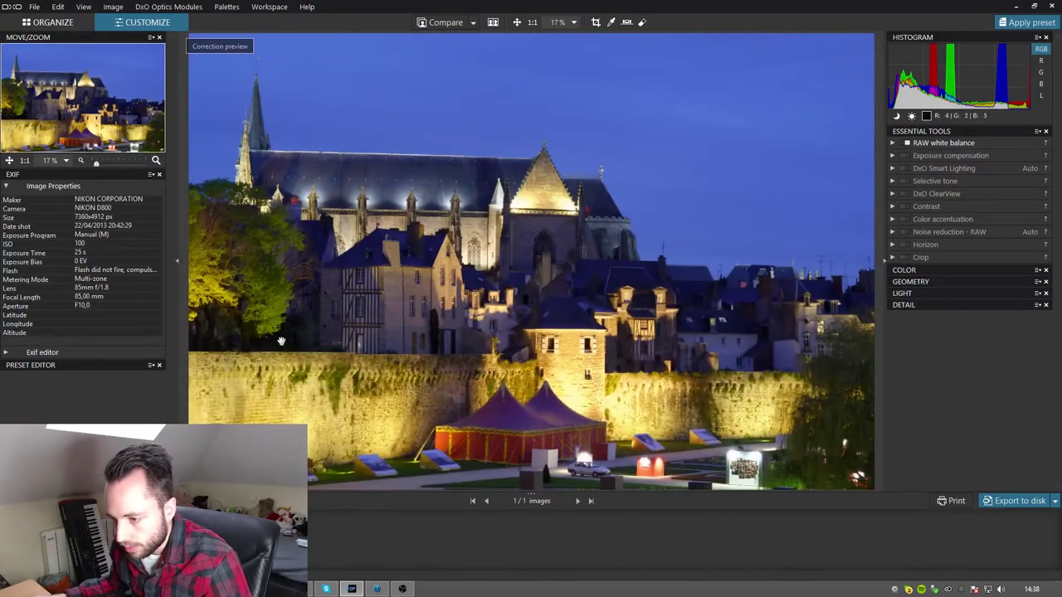
left_click(279, 343)
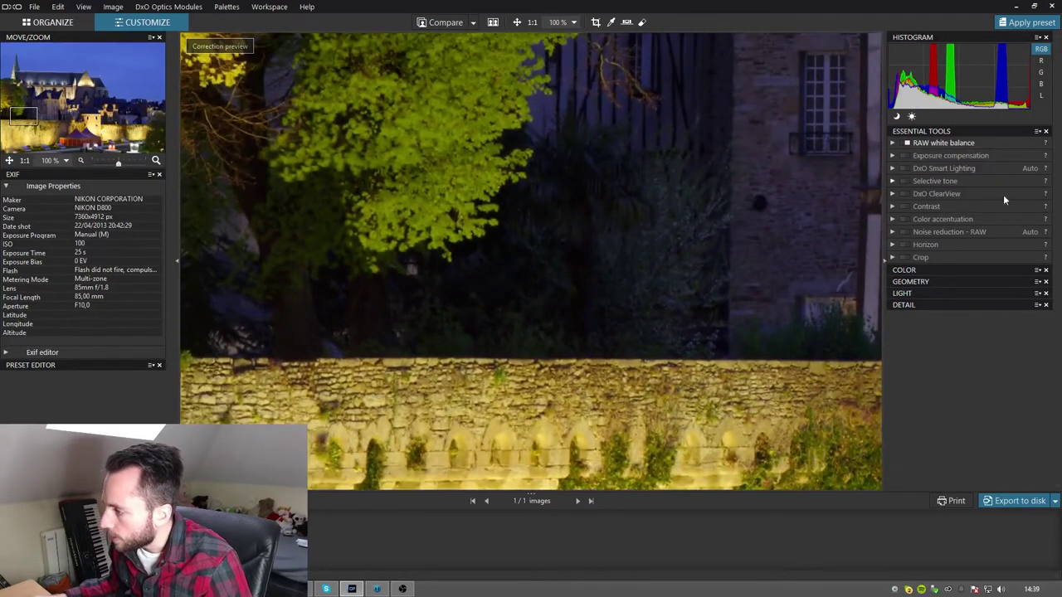
Step: Expand Noise reduction - RAW, try PRIME, keep High quality mode, and fit the photo to screen
left_click(893, 232)
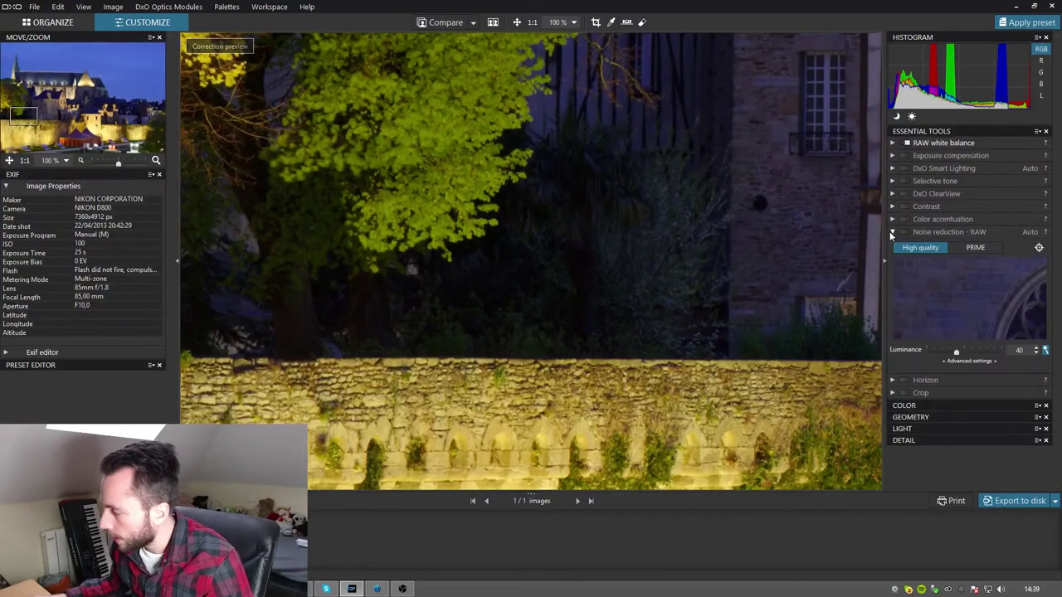
left_click(992, 247)
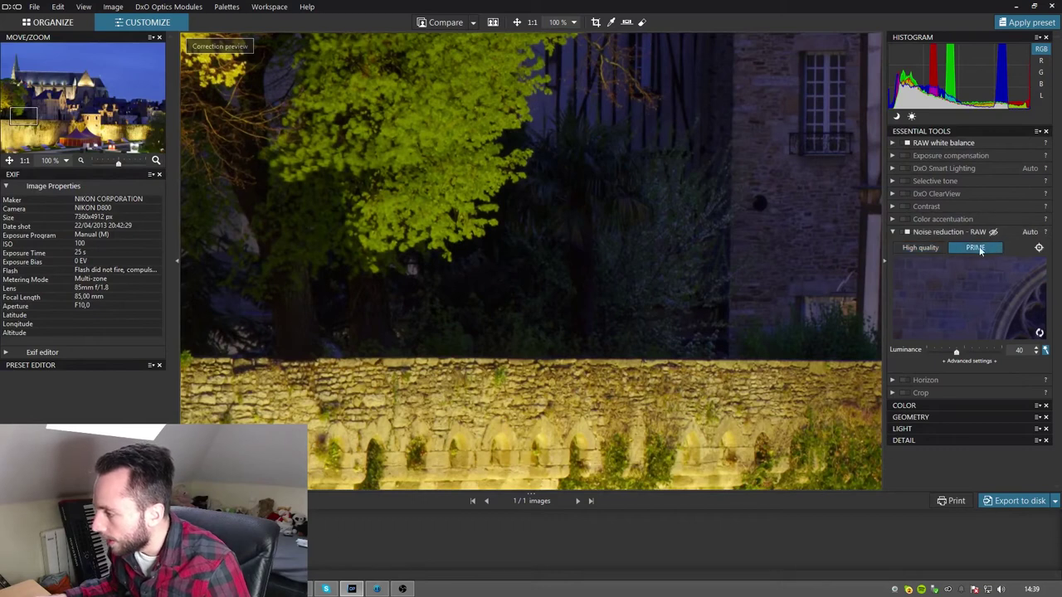
left_click(921, 248)
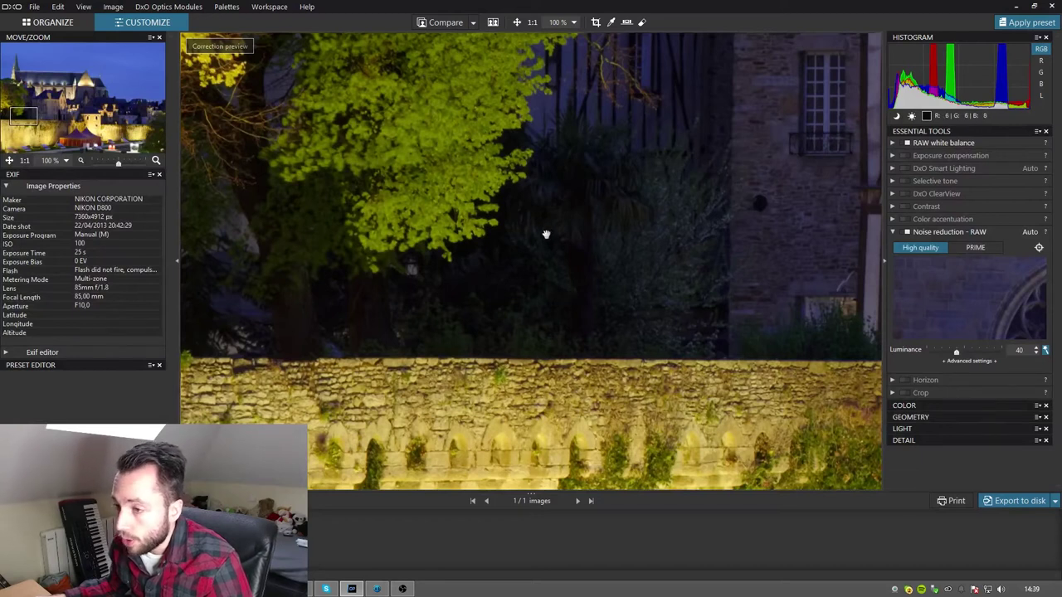
key("ctrl+0")
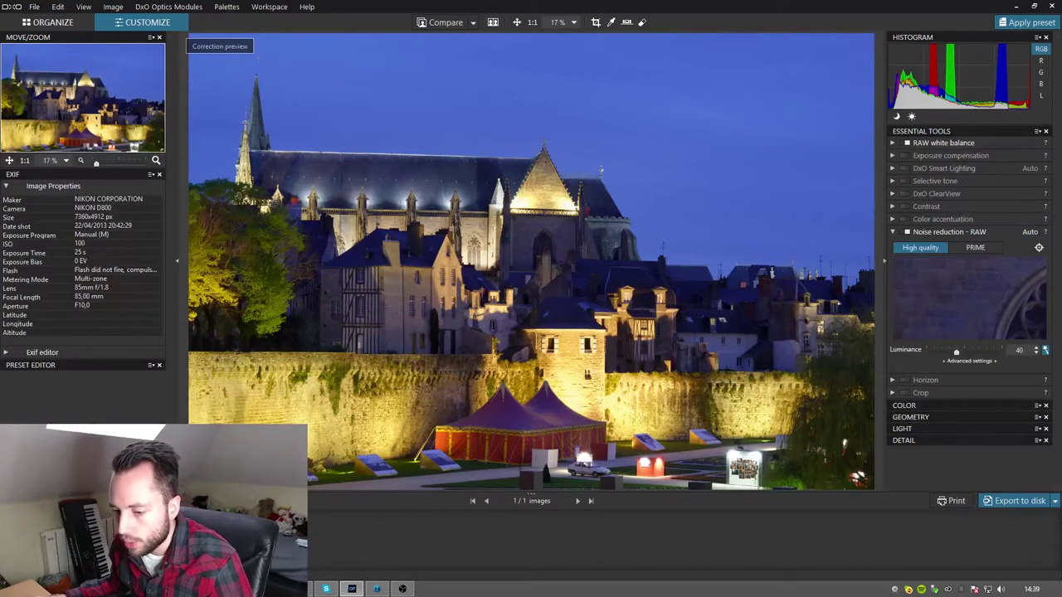
scroll(1013, 412, "down", 5)
scroll(967, 435, "down", 5)
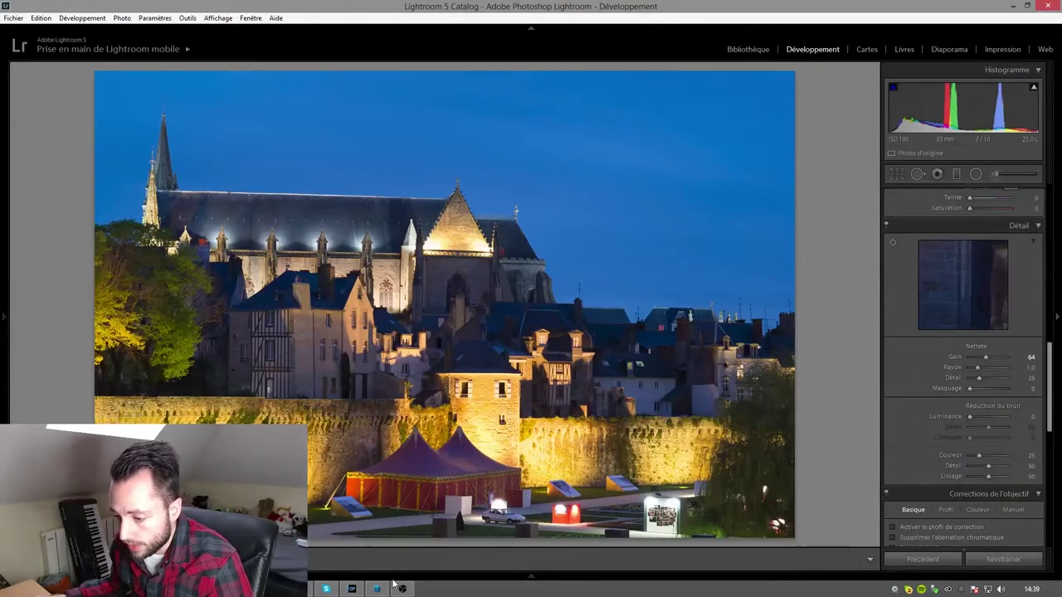
left_click(351, 589)
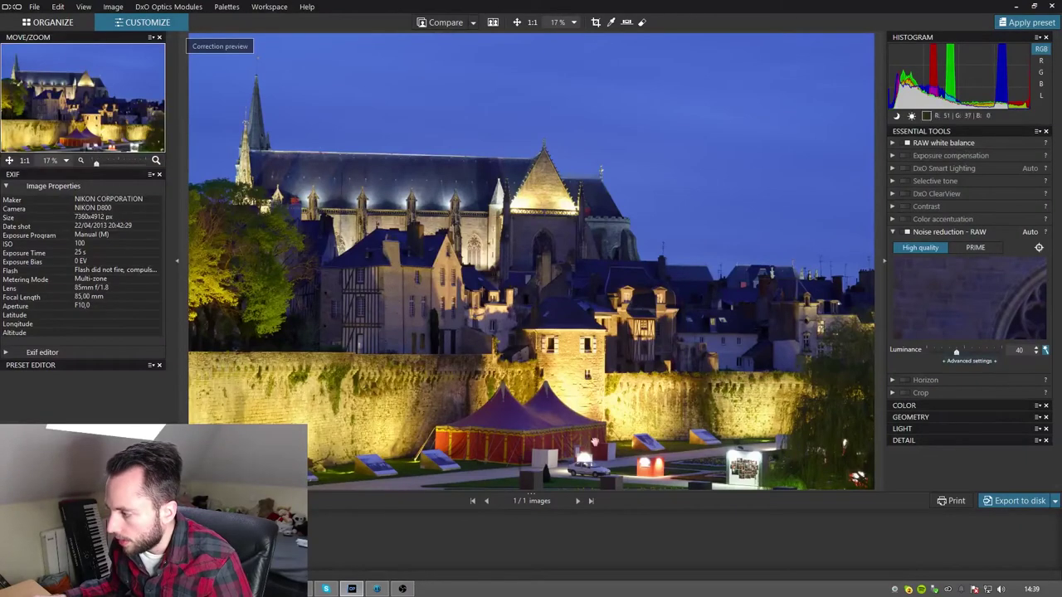
key("alt+Tab")
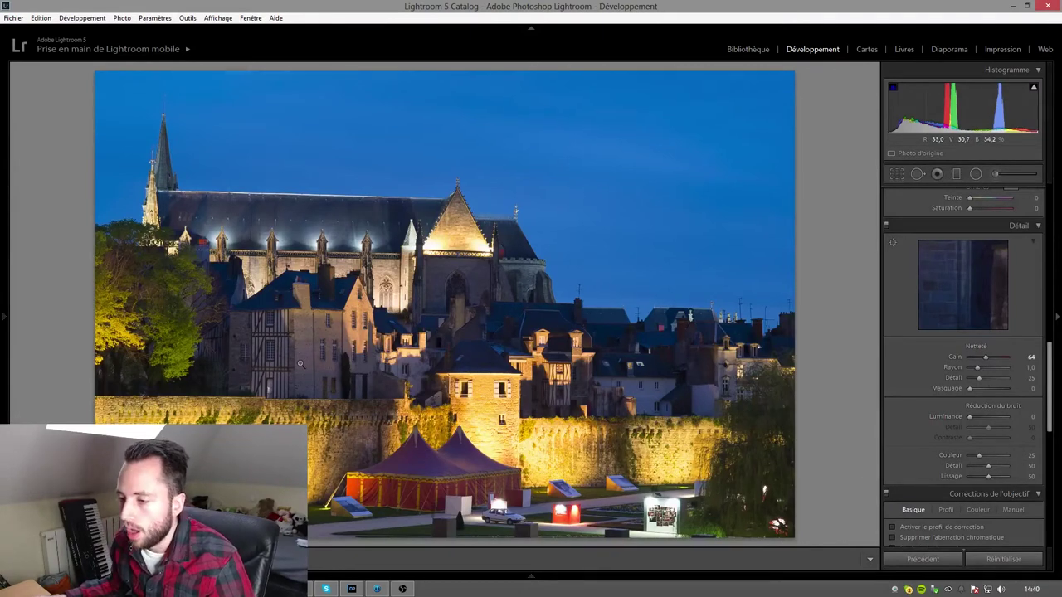
left_click(351, 589)
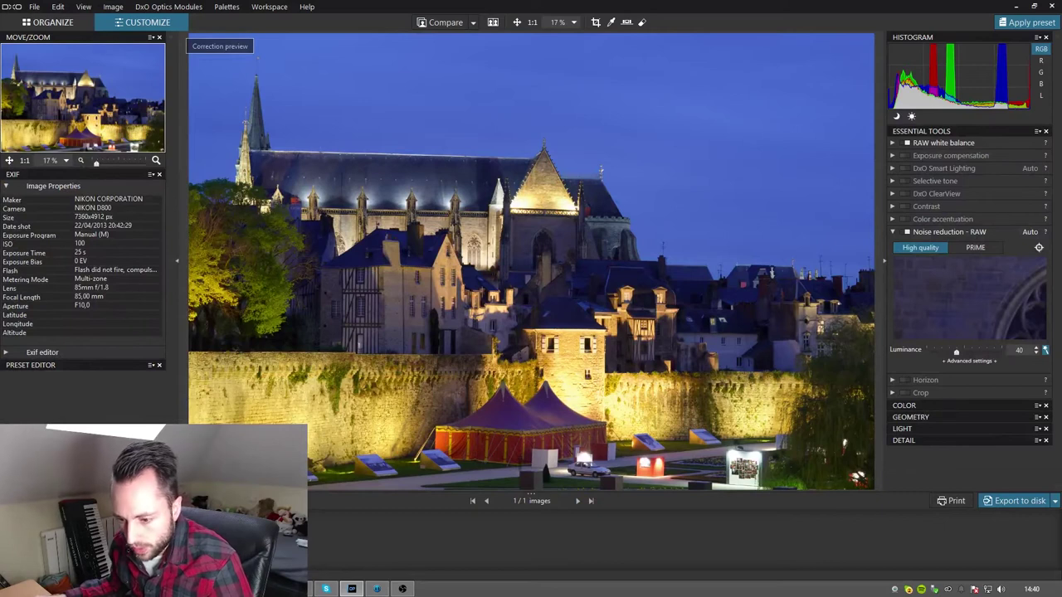
key("alt+Tab")
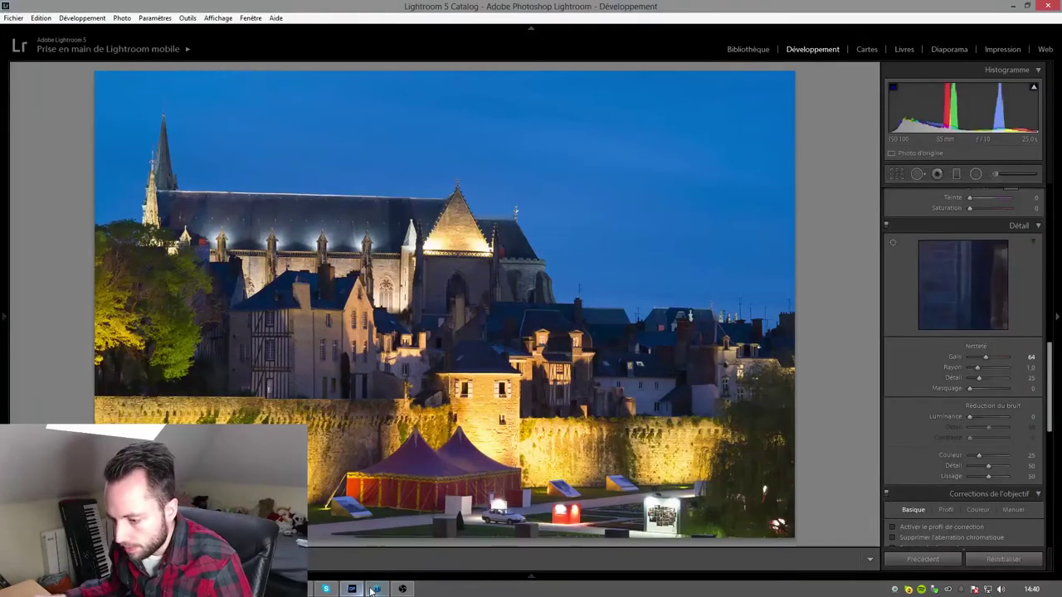
left_click(352, 589)
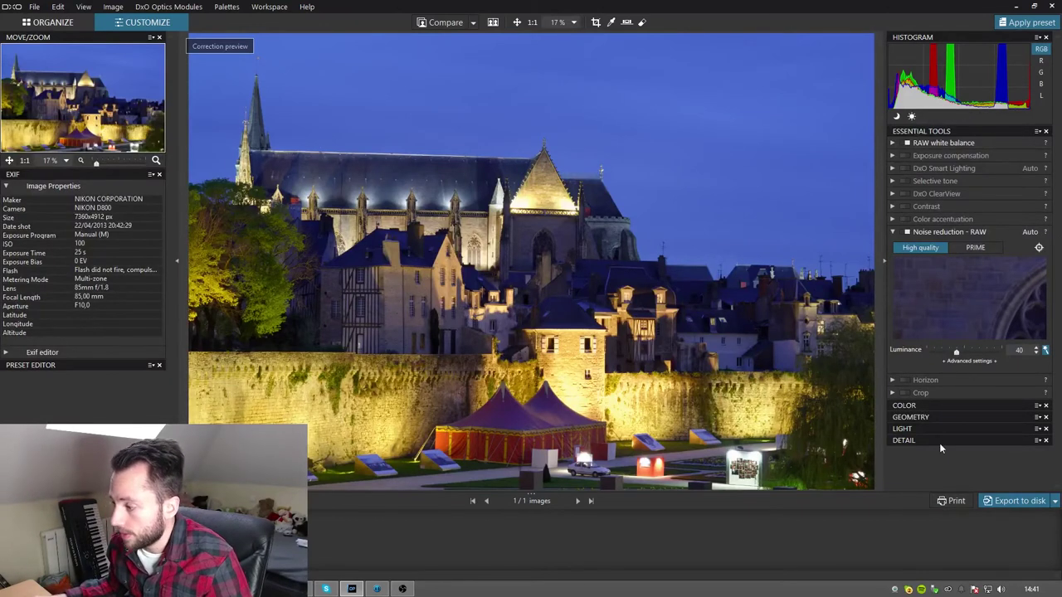
Step: Drag the DETAIL and COLOR palette headers into a new order and fold ESSENTIAL TOOLS
mouse_move(928, 441)
left_mouse_down()
mouse_move(942, 412)
mouse_move(913, 441)
mouse_move(928, 450)
left_mouse_up()
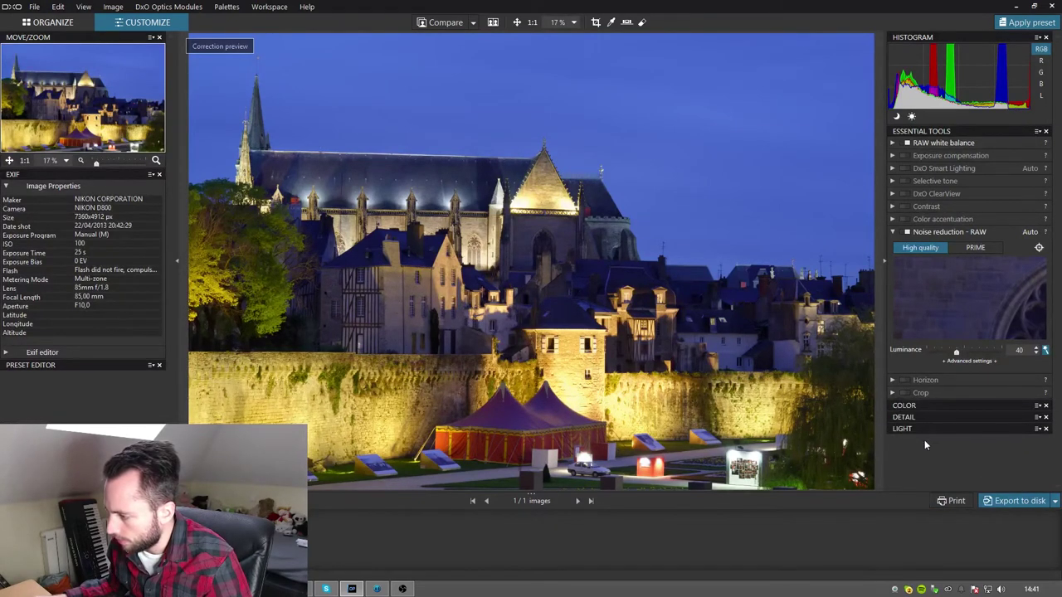
left_click_drag(922, 413, 921, 444)
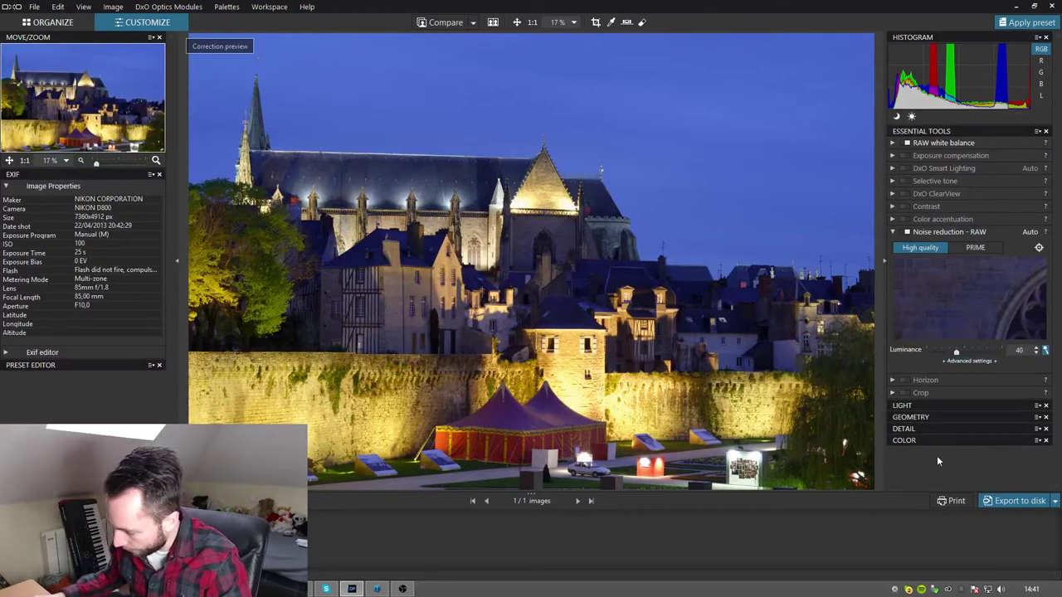
mouse_move(933, 443)
left_mouse_down()
mouse_move(909, 423)
mouse_move(921, 445)
mouse_move(932, 438)
left_mouse_up()
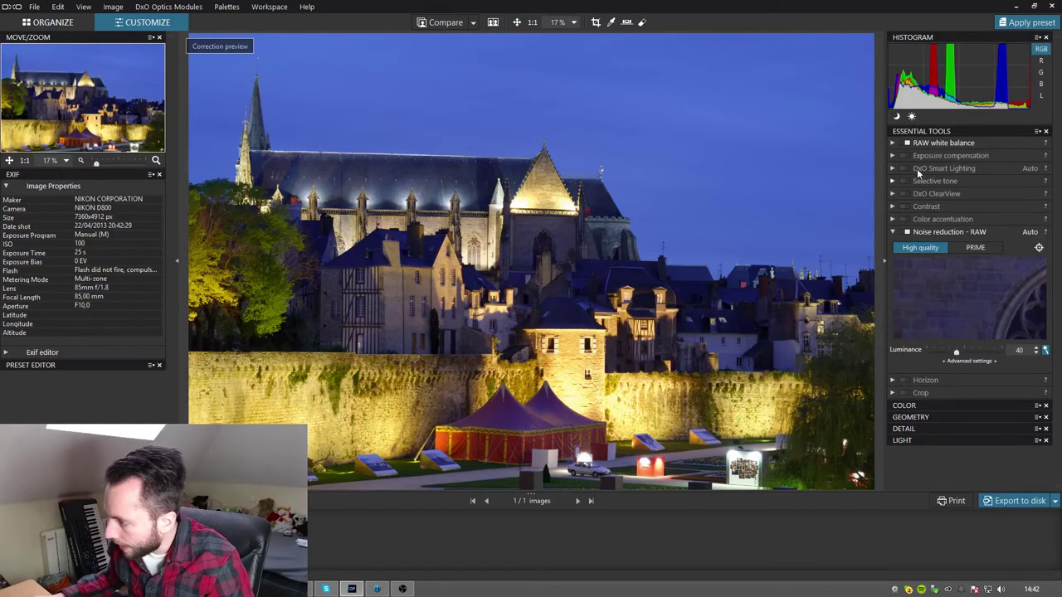
left_click(952, 130)
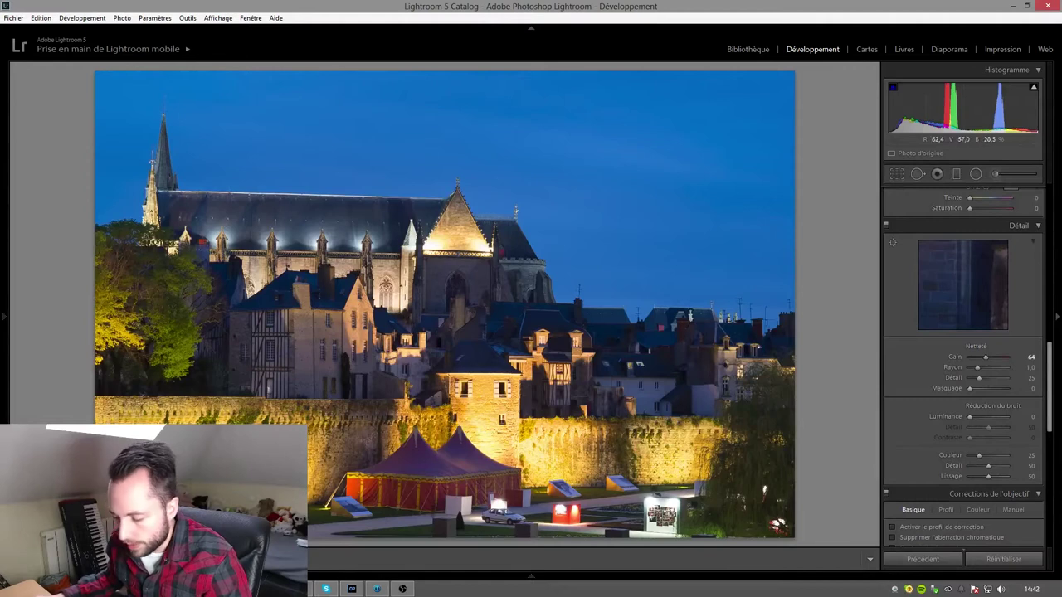
Step: Switch from Lightroom back to DxO OpticsPro using its Windows taskbar icon
left_click(362, 589)
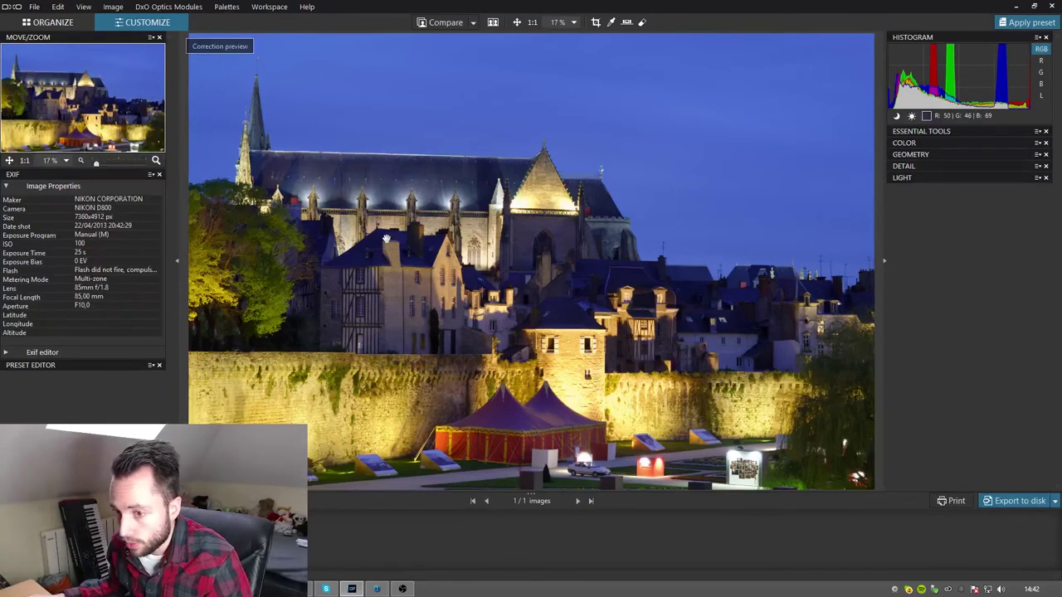
Step: Check DxO's ORGANIZE and CUSTOMIZE workspaces, then switch over to Capture One
left_click(66, 22)
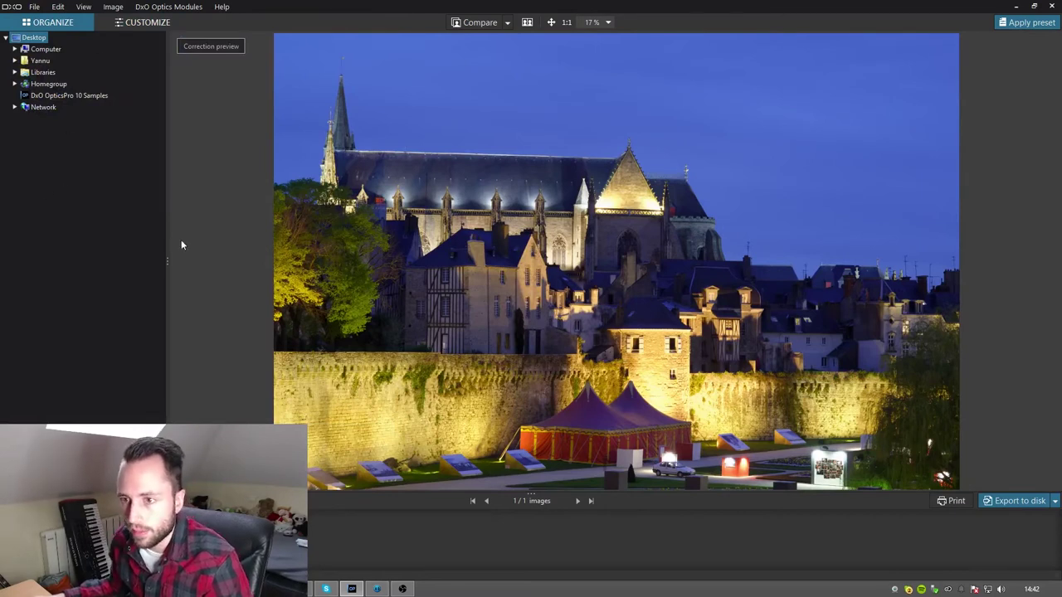
left_click(120, 25)
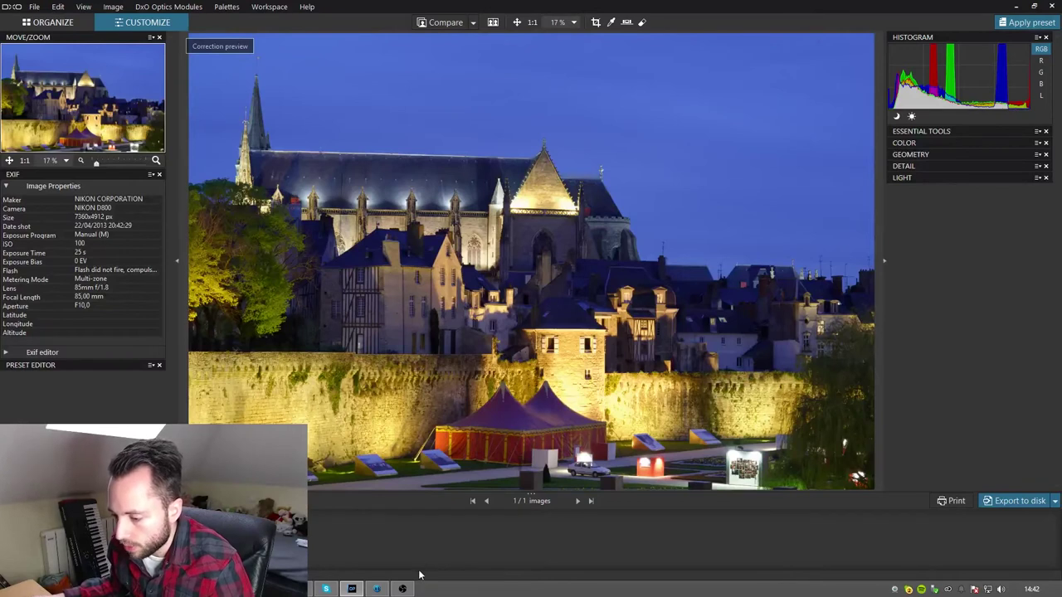
left_click(377, 589)
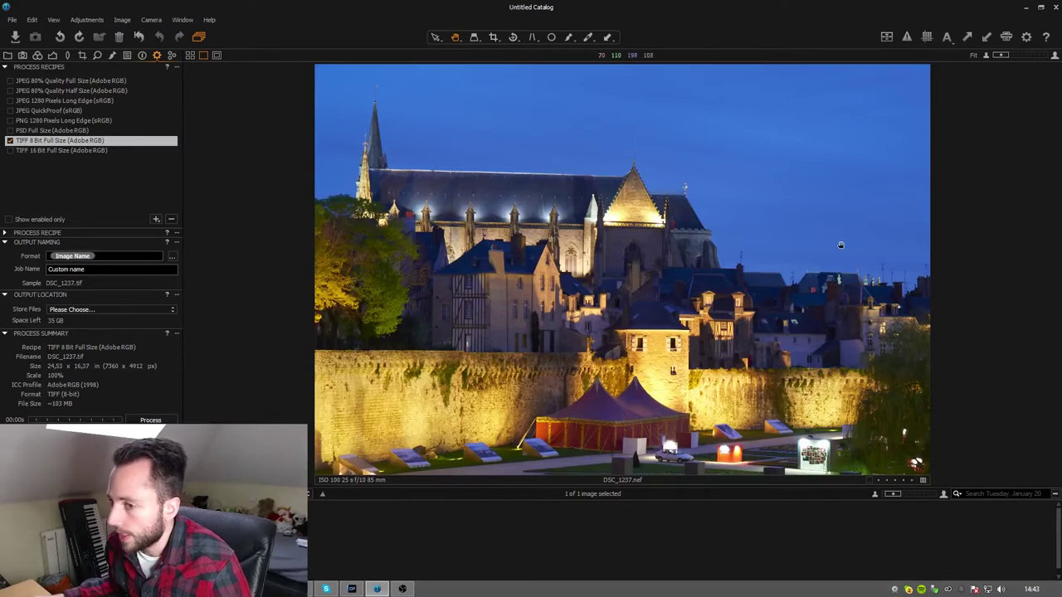
Step: Check the Library tab, then show the Color tools with Kelvin 3509 and Film Standard V2 curve
left_click(8, 55)
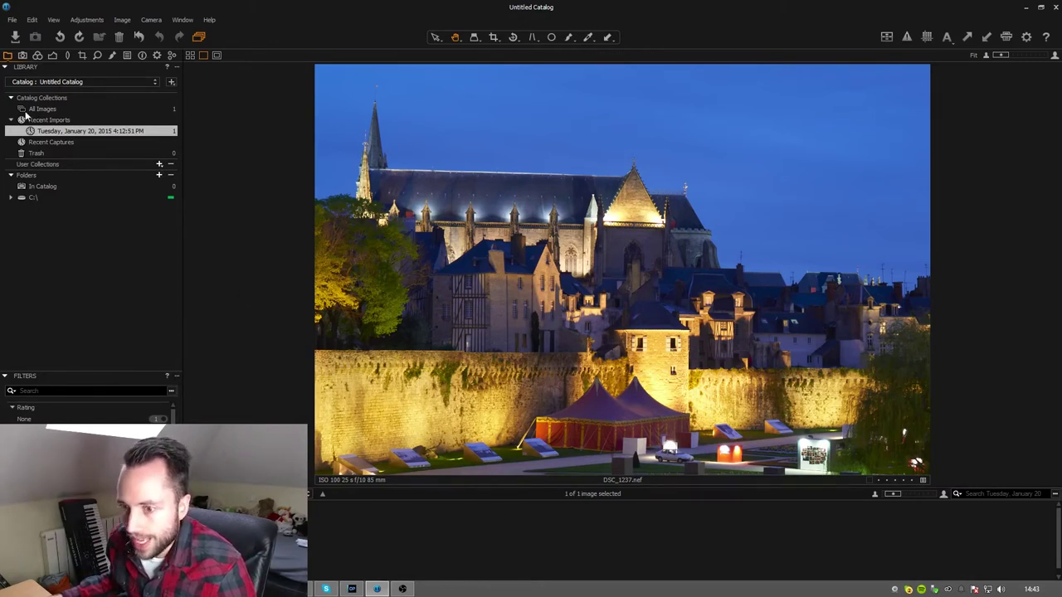
left_click(23, 56)
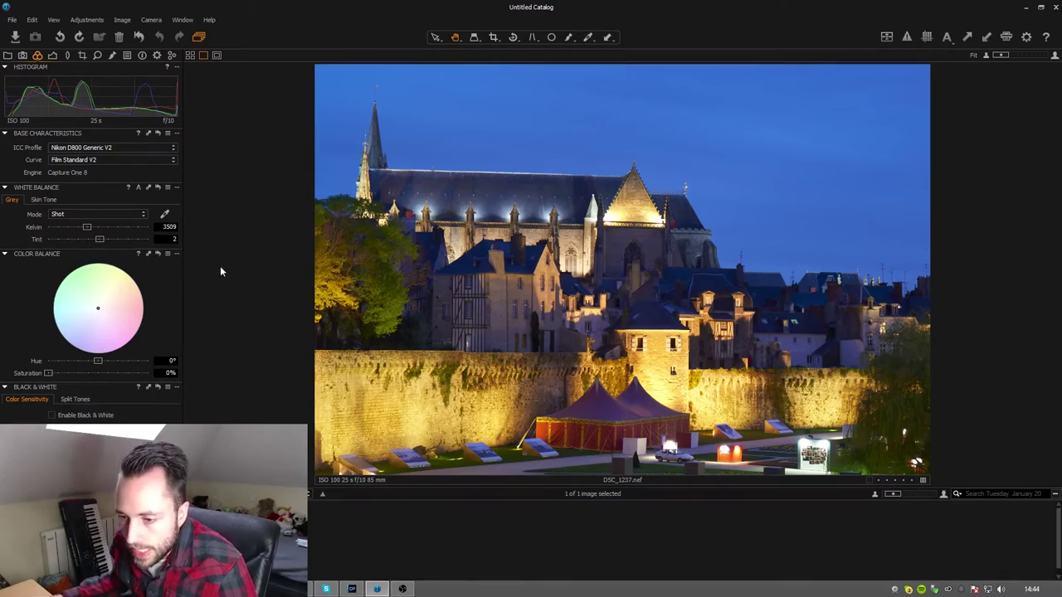
Step: Try skin tone white balance, revert to grey, then step through tool tabs to Details
left_click(44, 200)
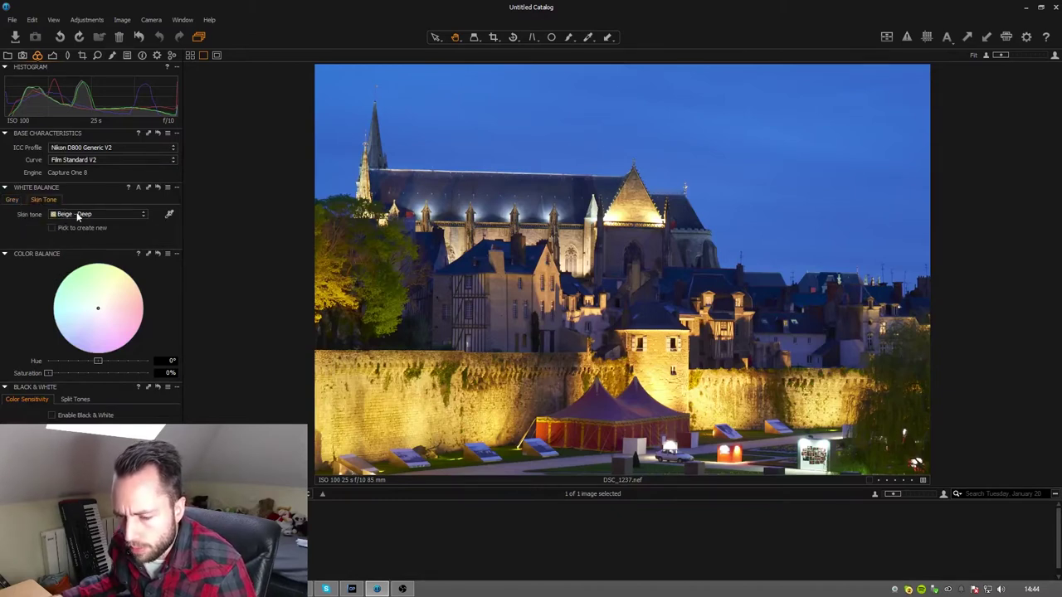
left_click(16, 202)
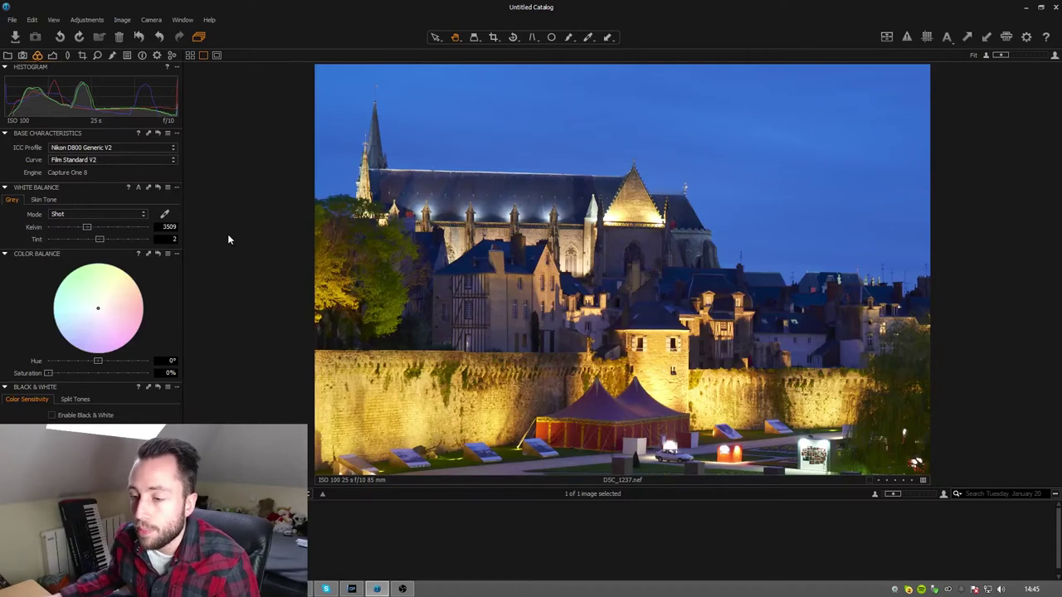
left_click(52, 56)
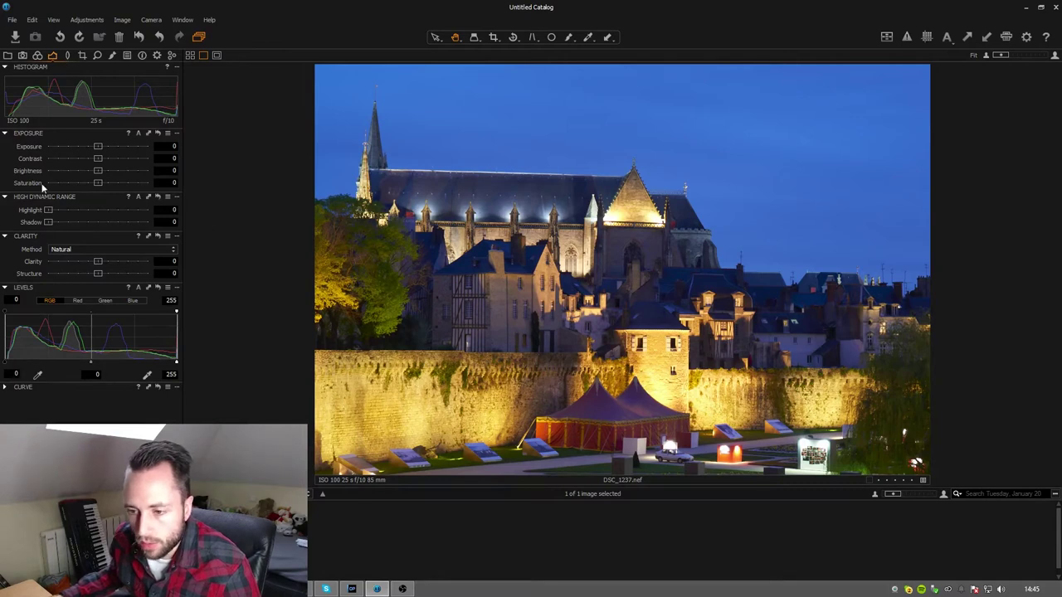
left_click(67, 55)
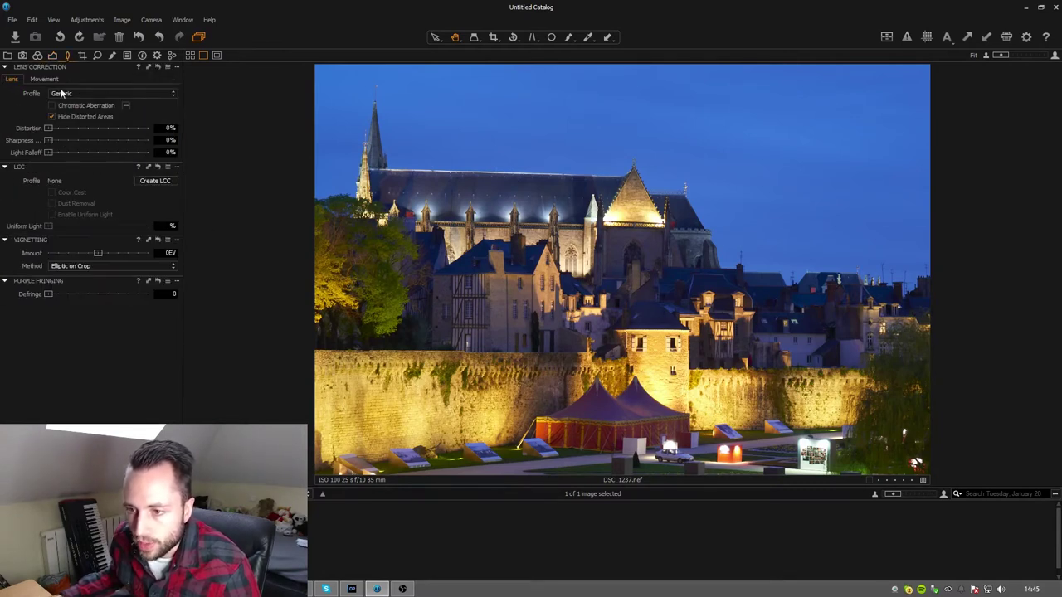
left_click(81, 56)
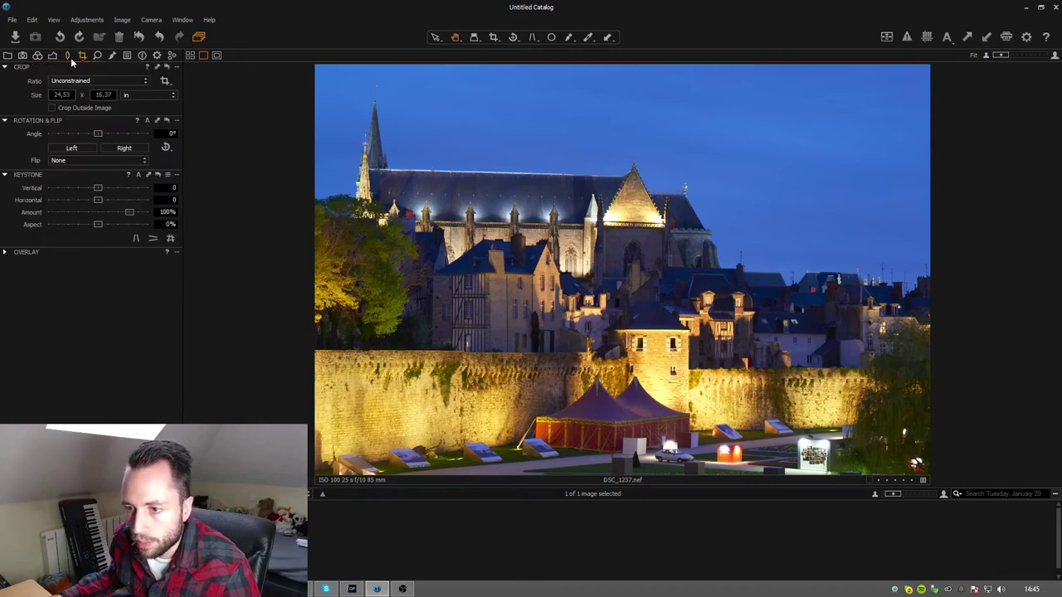
left_click(97, 55)
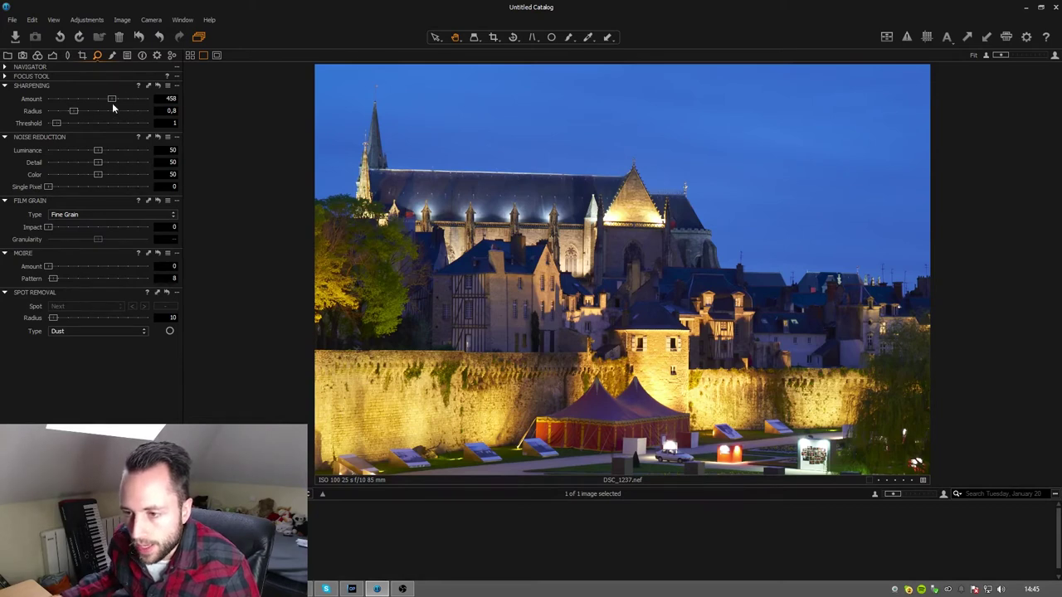
Step: Drag Capture One's Sharpening Amount slider down from 458 to 350
left_click_drag(111, 100, 96, 102)
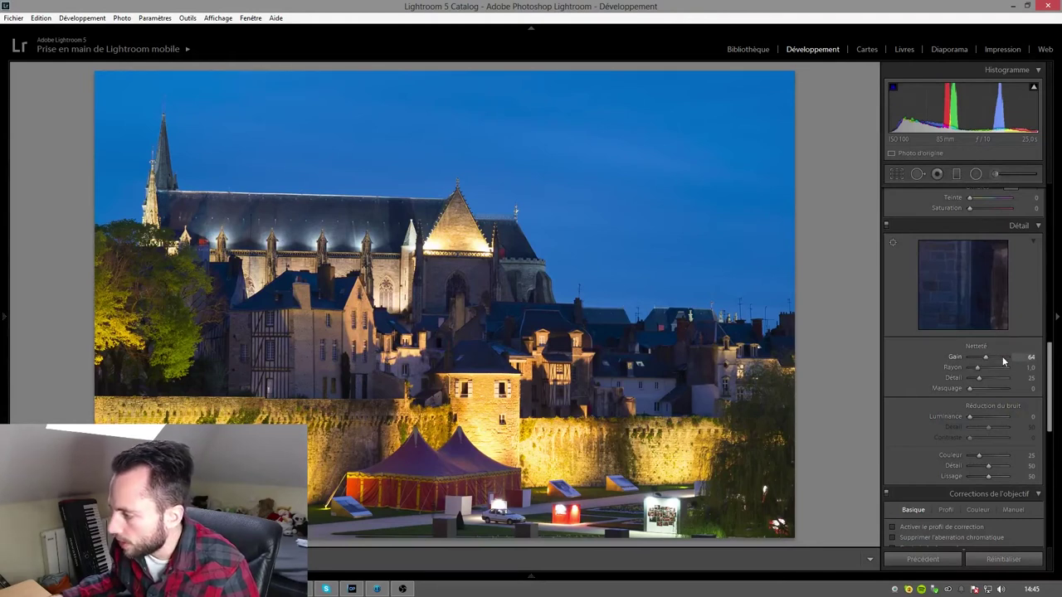
Step: Raise Netteté Gain to 150, inspect the zoomed-in facade and spires, then settle Gain at 60
left_click_drag(989, 357, 1008, 357)
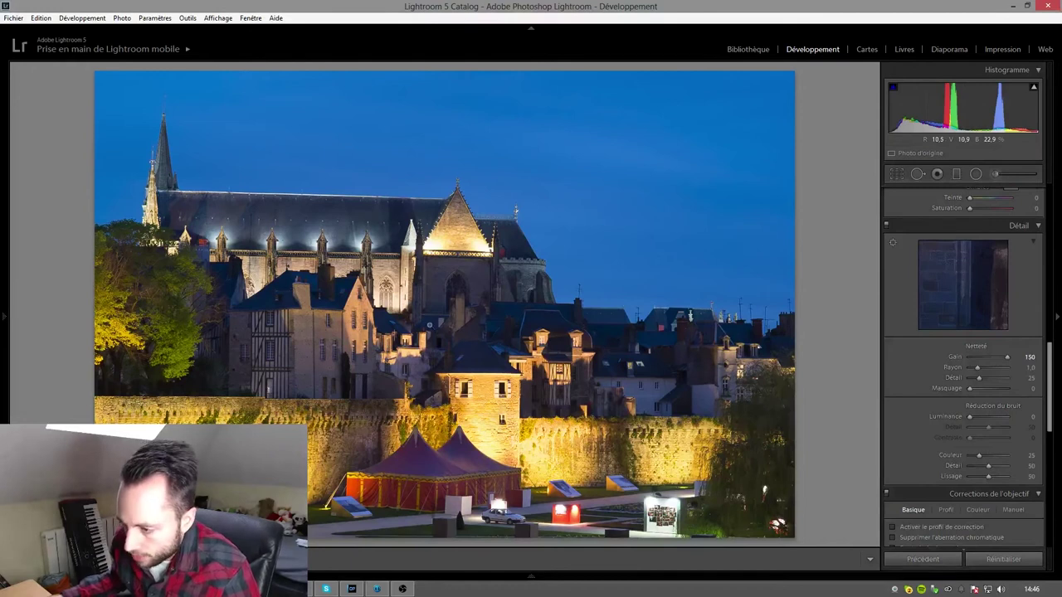
left_click(386, 227)
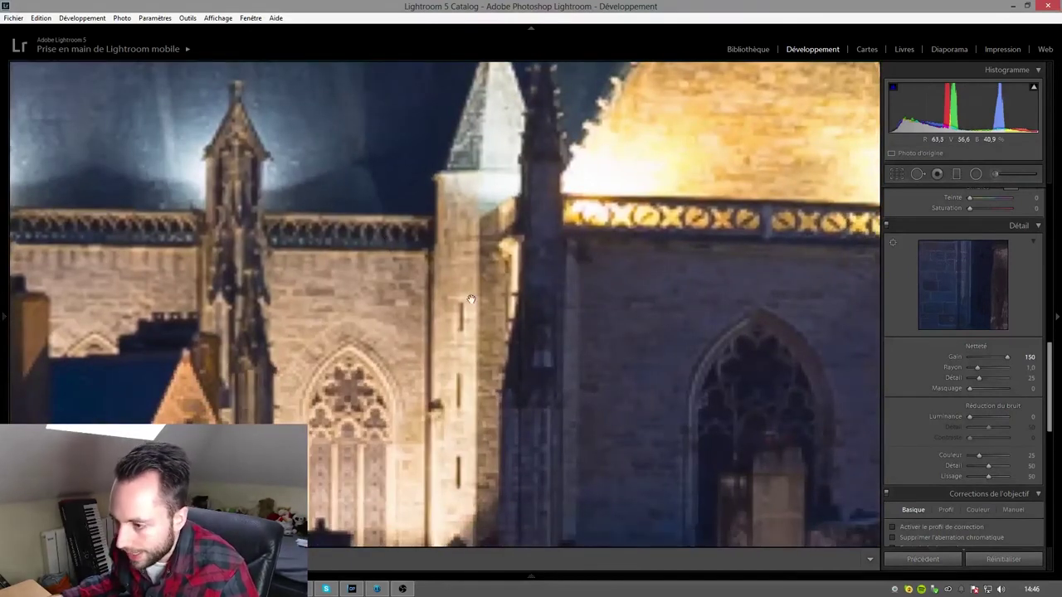
left_click_drag(524, 374, 482, 322)
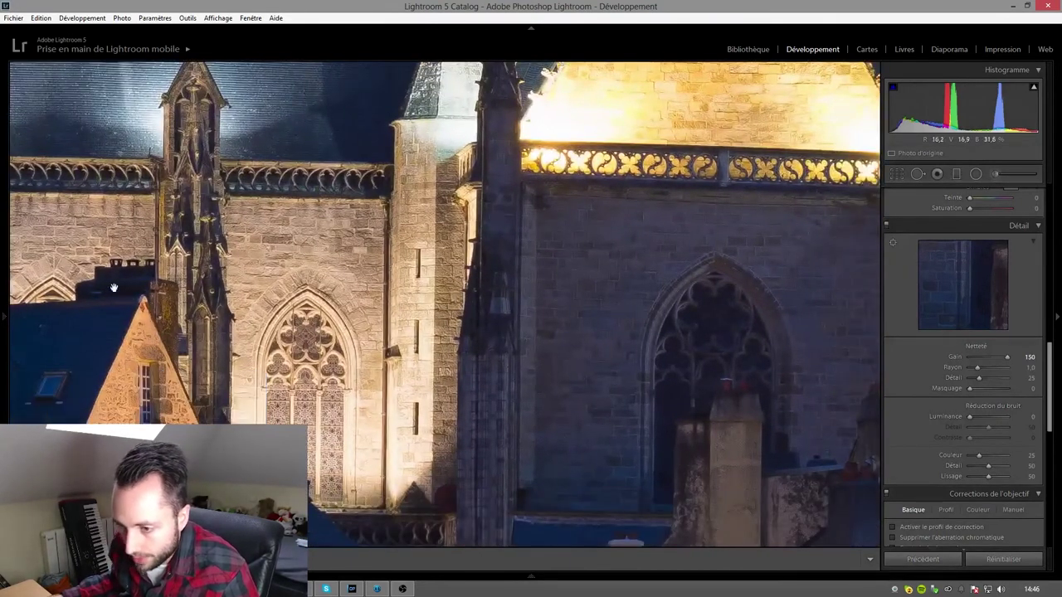
left_click_drag(697, 254, 613, 385)
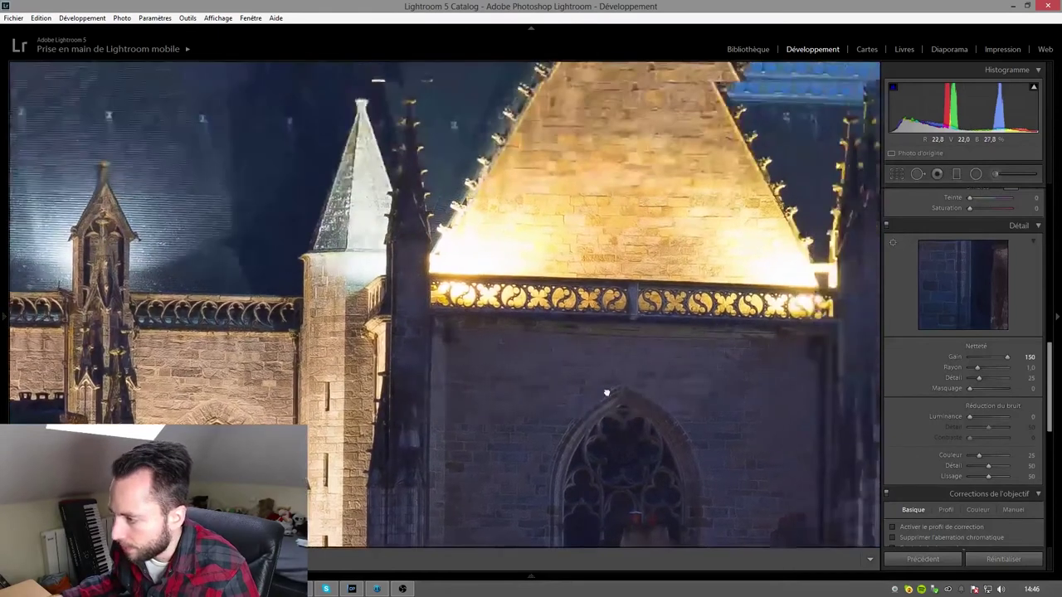
mouse_move(284, 118)
left_mouse_down()
mouse_move(362, 283)
mouse_move(539, 280)
mouse_move(507, 229)
left_mouse_up()
mouse_move(764, 511)
left_mouse_down()
mouse_move(688, 410)
mouse_move(404, 237)
left_mouse_up()
mouse_move(498, 324)
left_mouse_down()
mouse_move(512, 287)
mouse_move(249, 249)
mouse_move(304, 287)
mouse_move(487, 297)
left_mouse_up()
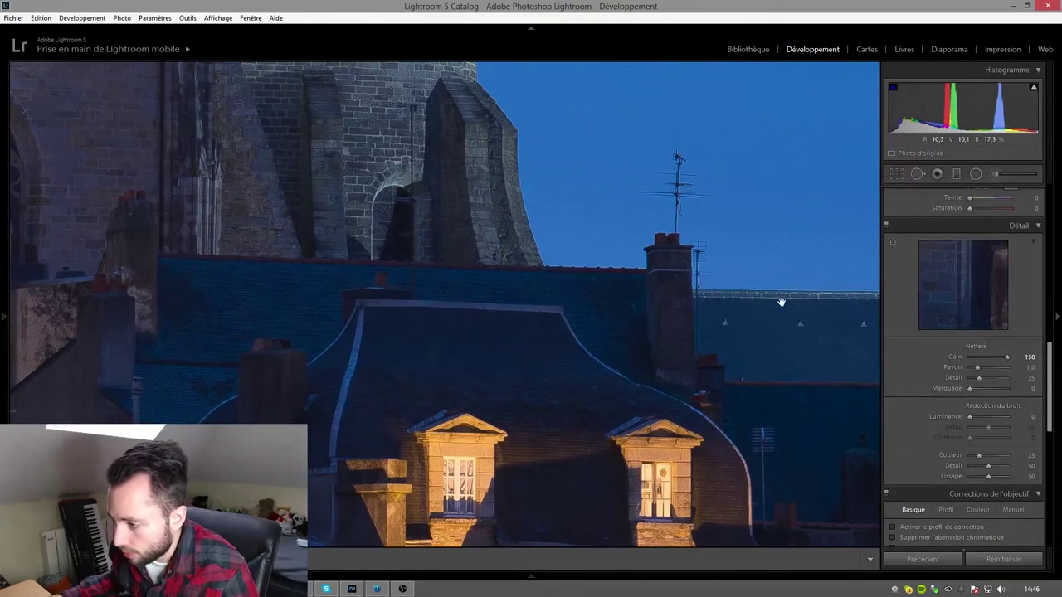
left_click(987, 355)
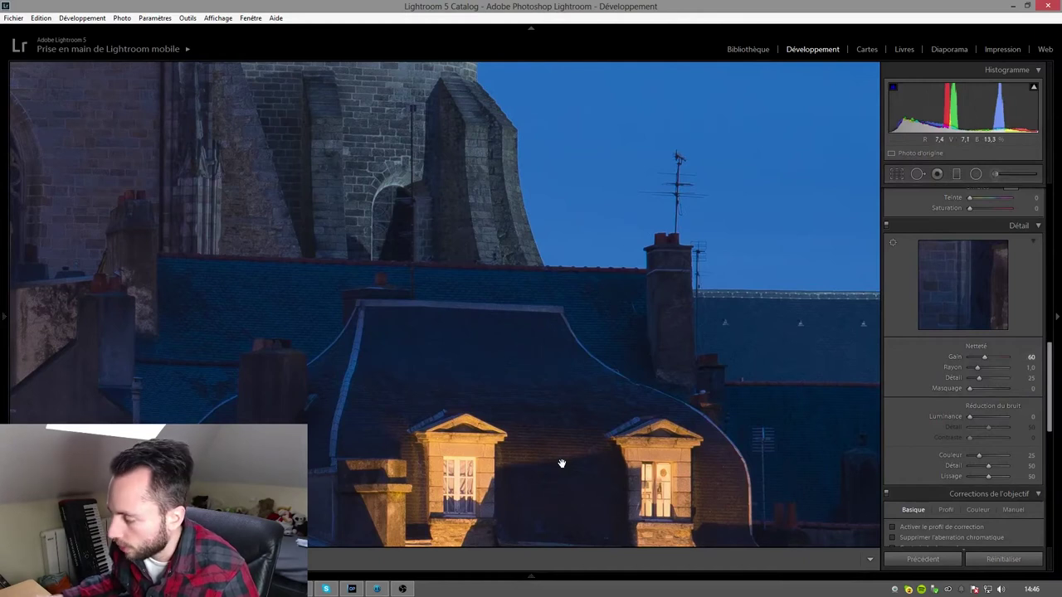
left_click(380, 591)
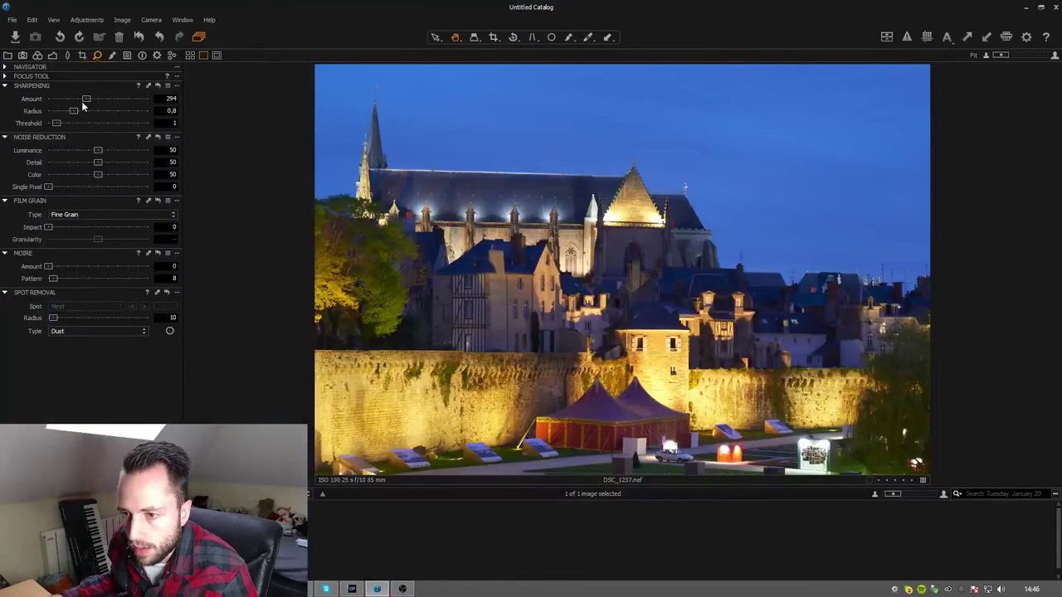
Step: Push sharpening Amount to 1000 and inspect the rose window and right tower at 100%
left_click_drag(80, 95, 153, 99)
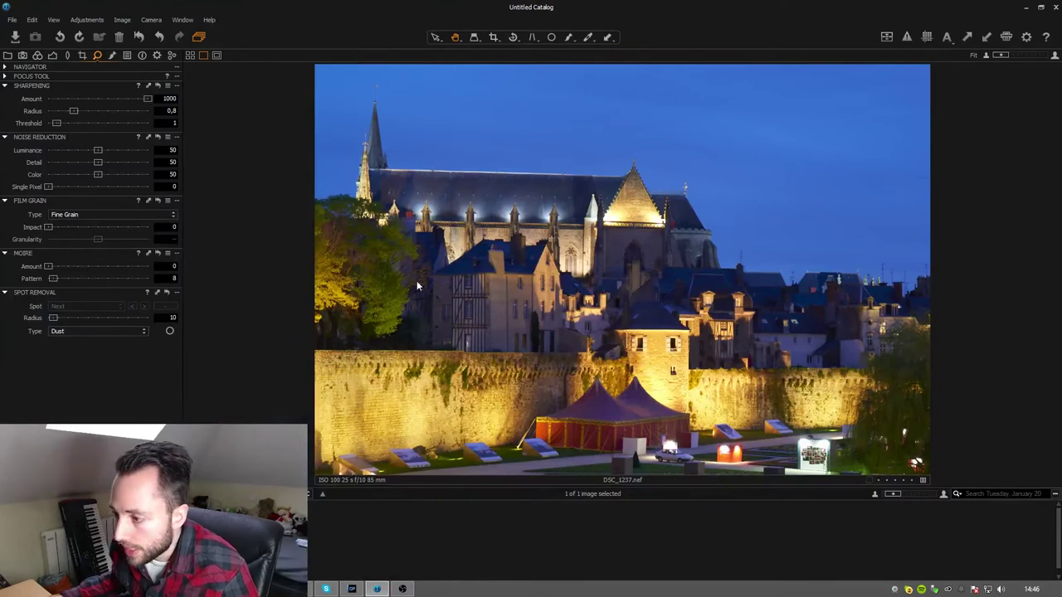
left_click(542, 264)
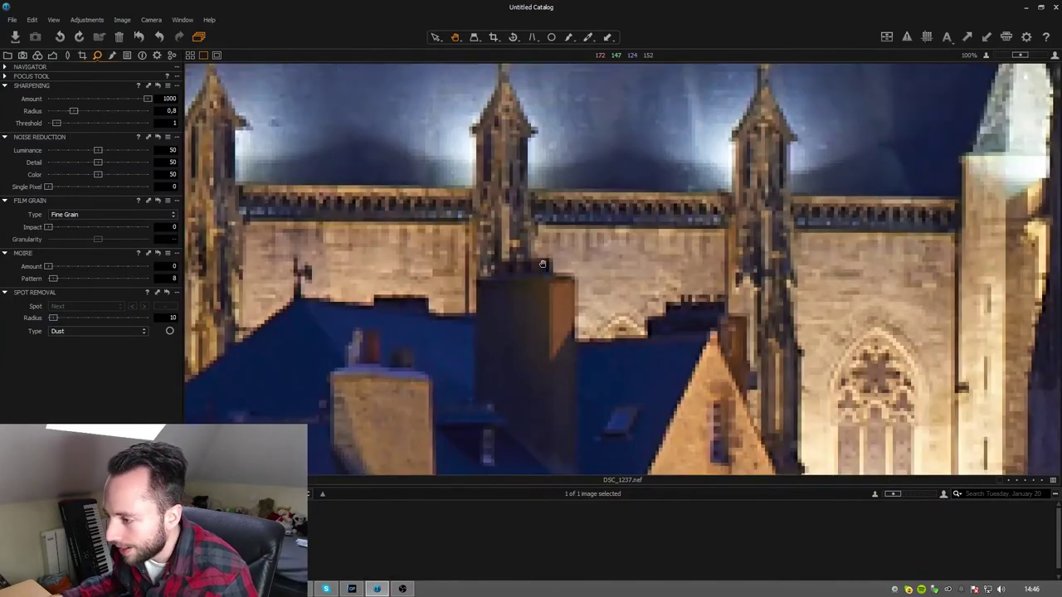
mouse_move(569, 373)
left_mouse_down()
mouse_move(322, 355)
mouse_move(120, 307)
mouse_move(119, 265)
left_mouse_up()
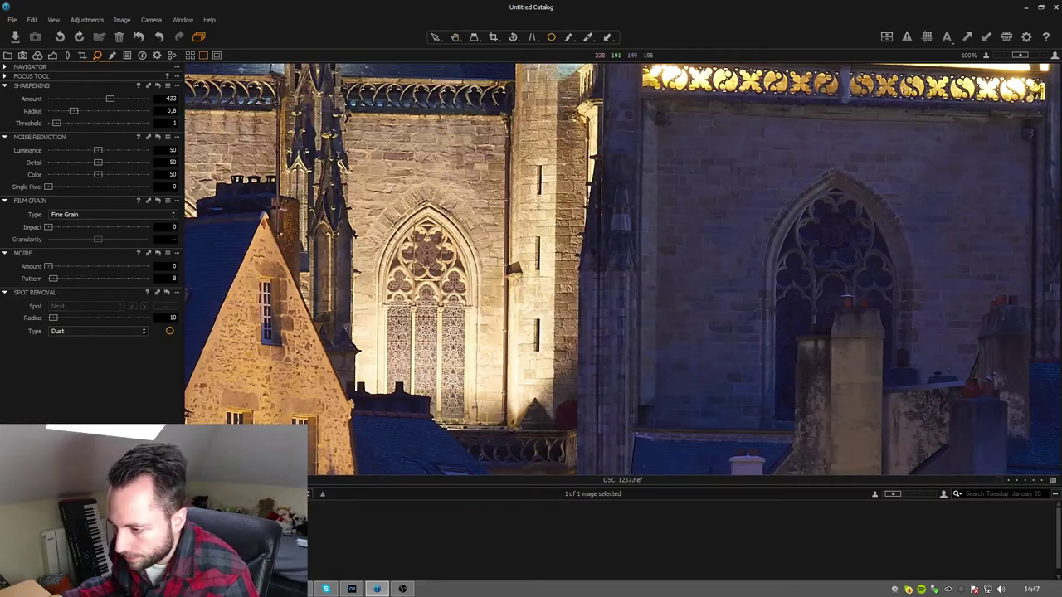
Step: Zoom in on the gothic window and set the Spot Removal radius to 29
scroll(371, 254, "up", 2)
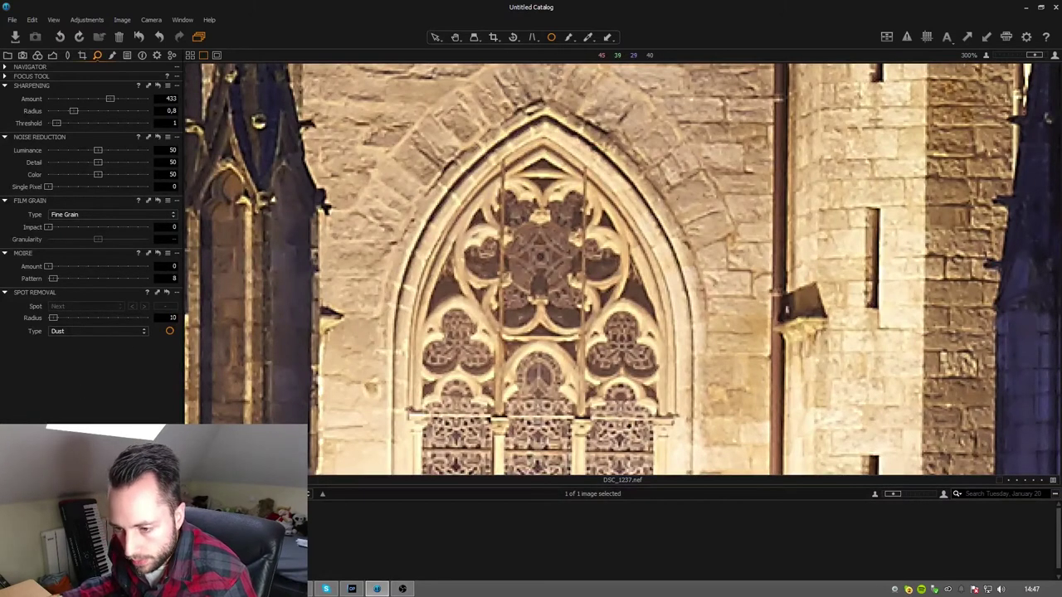
right_click(349, 328)
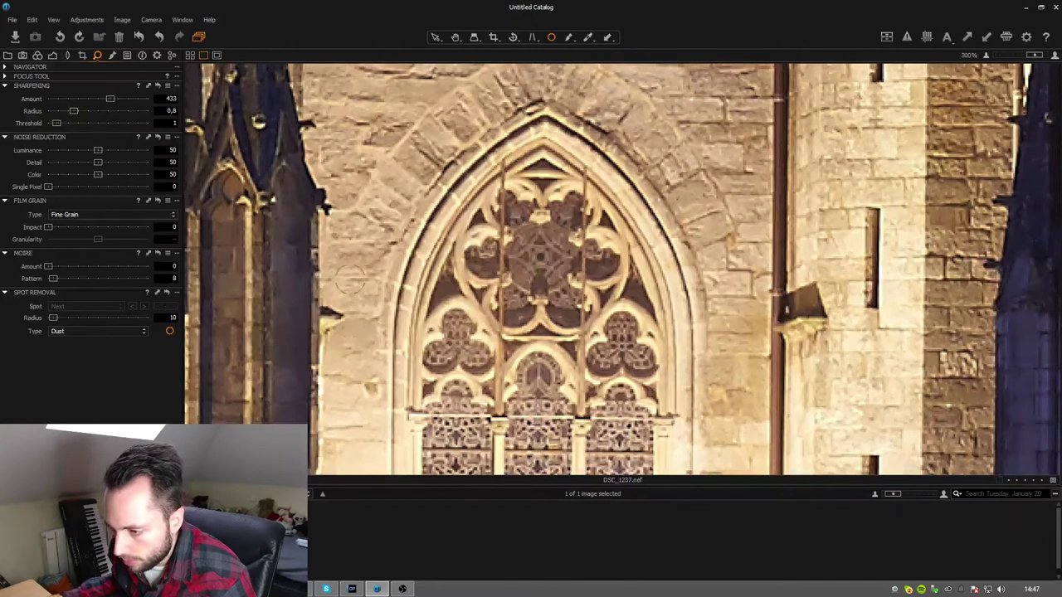
right_click(321, 314)
type("29")
key("Return")
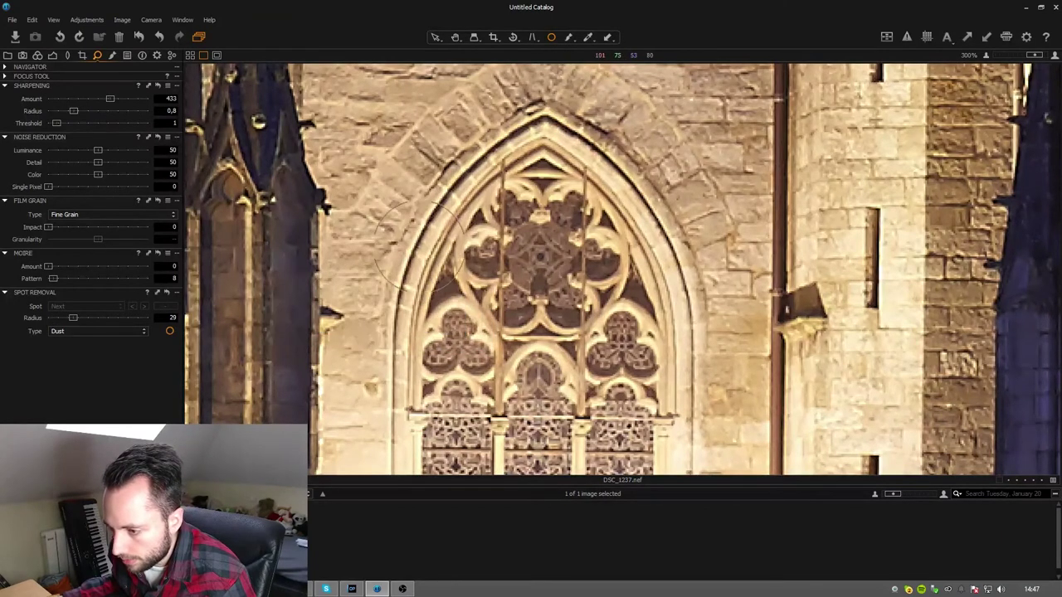
Step: Add a dust spot beside the window, move its source onto the arch stones, then delete it
left_click(420, 239)
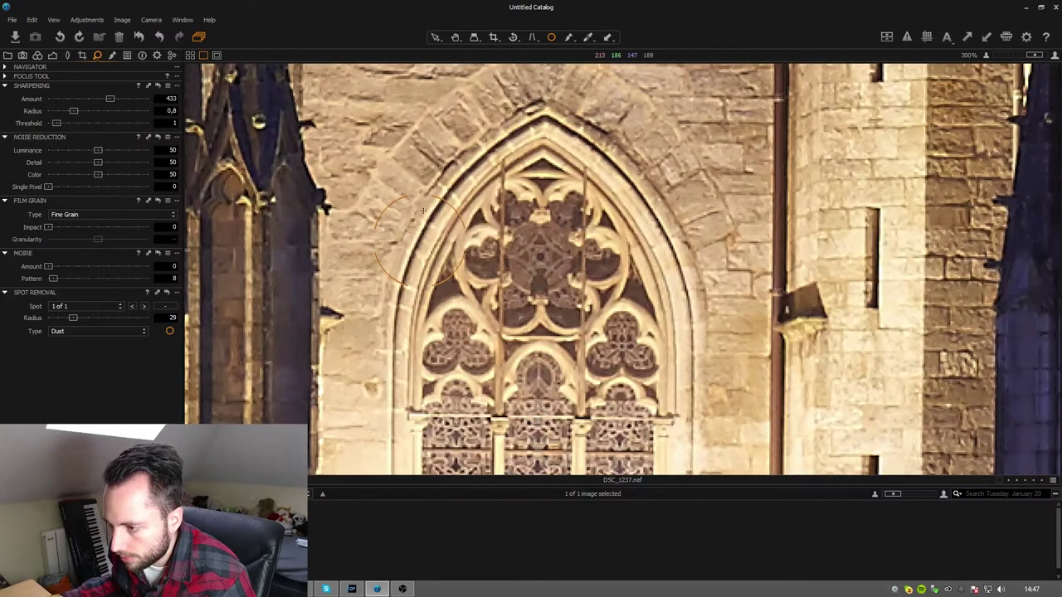
left_click_drag(415, 448, 448, 128)
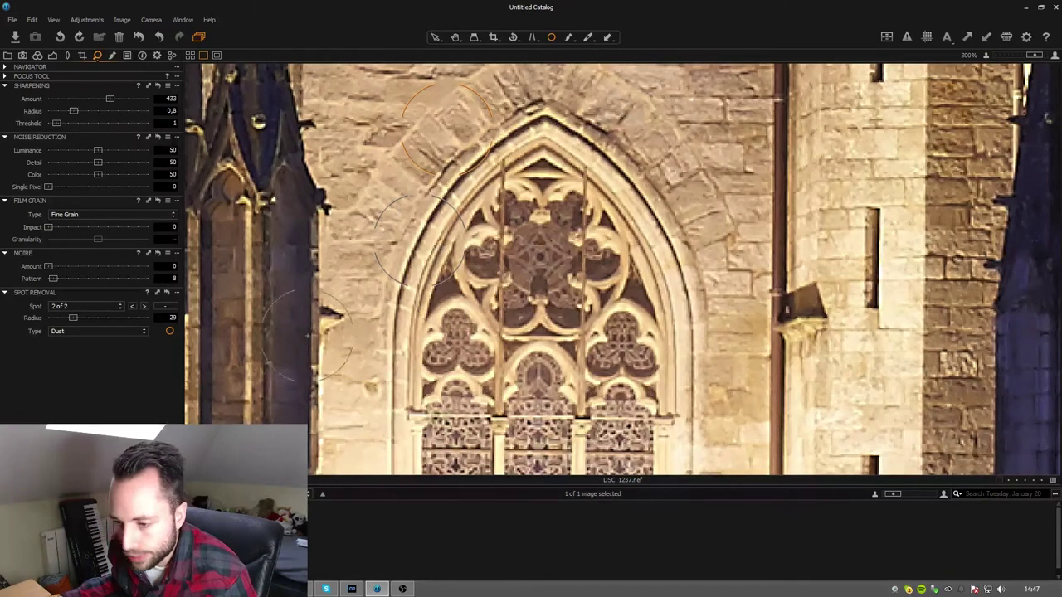
left_click(170, 307)
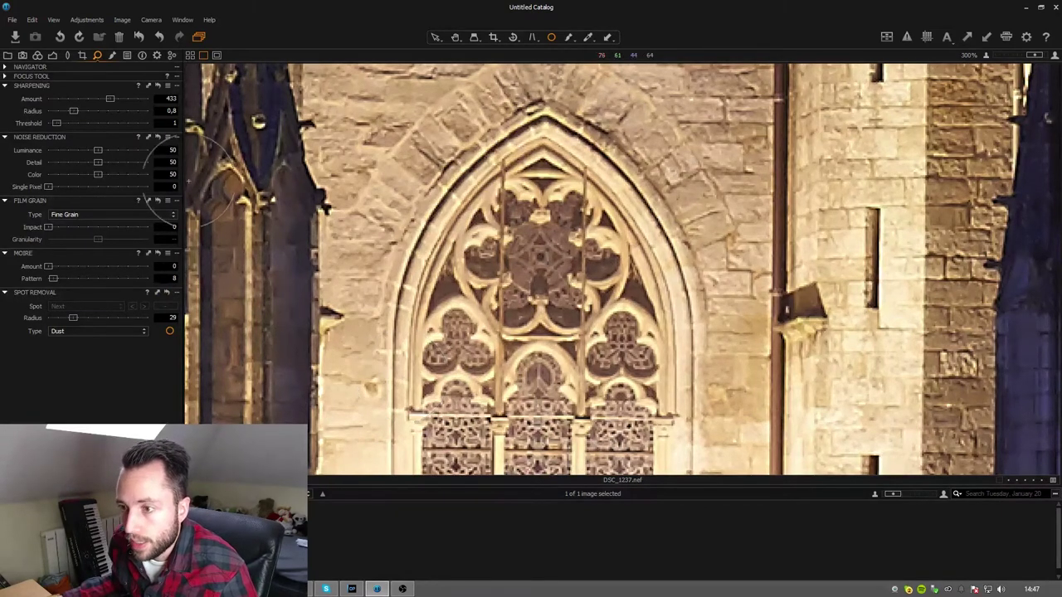
left_click(127, 55)
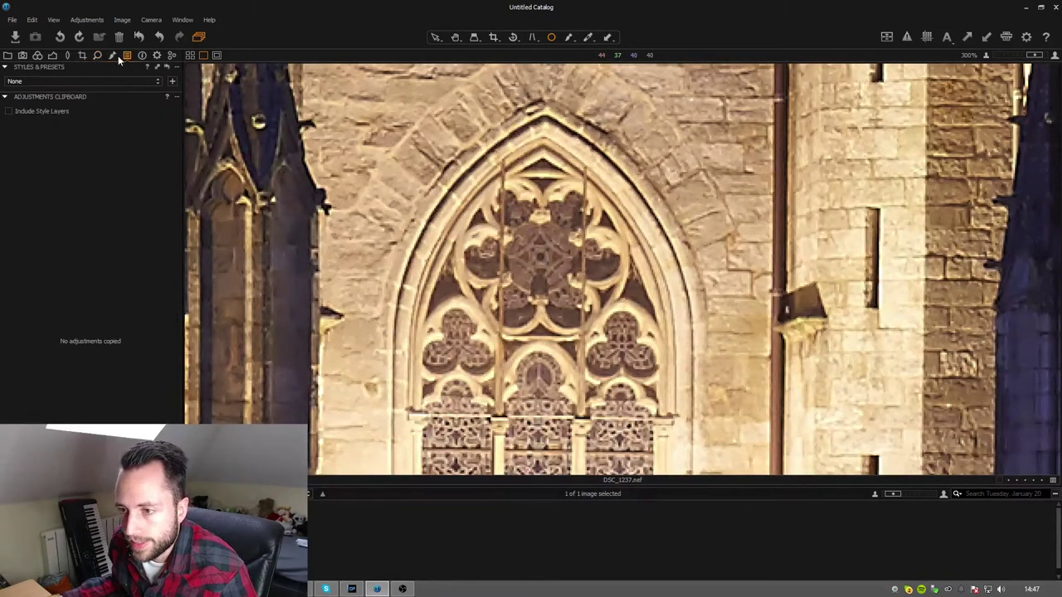
Step: Fit the whole cathedral photo in view with its Color tools shown, briefly comparing against DxO OpticsPro
key("b")
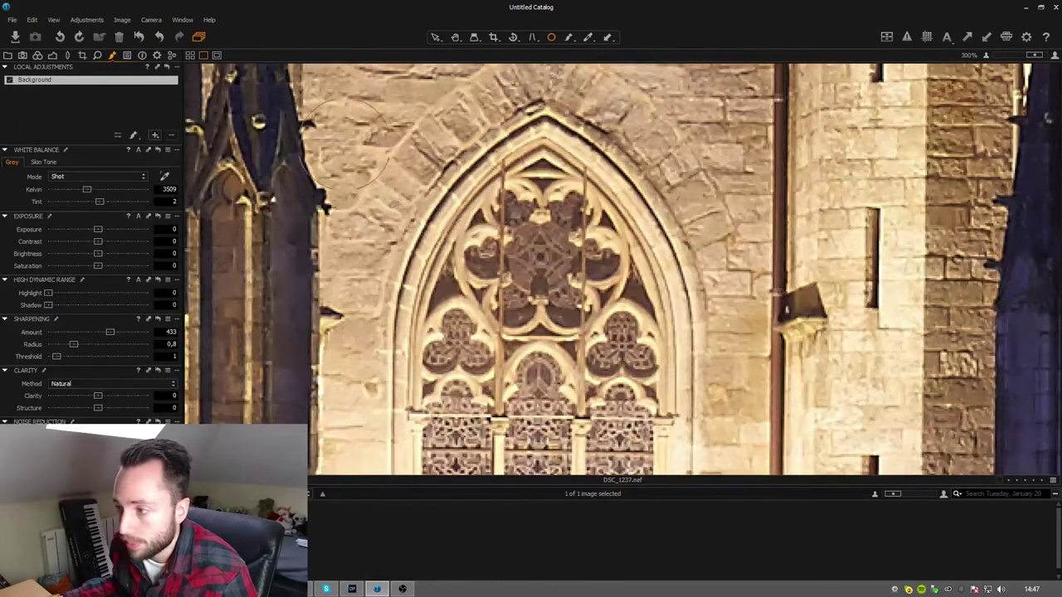
key("ctrl+0")
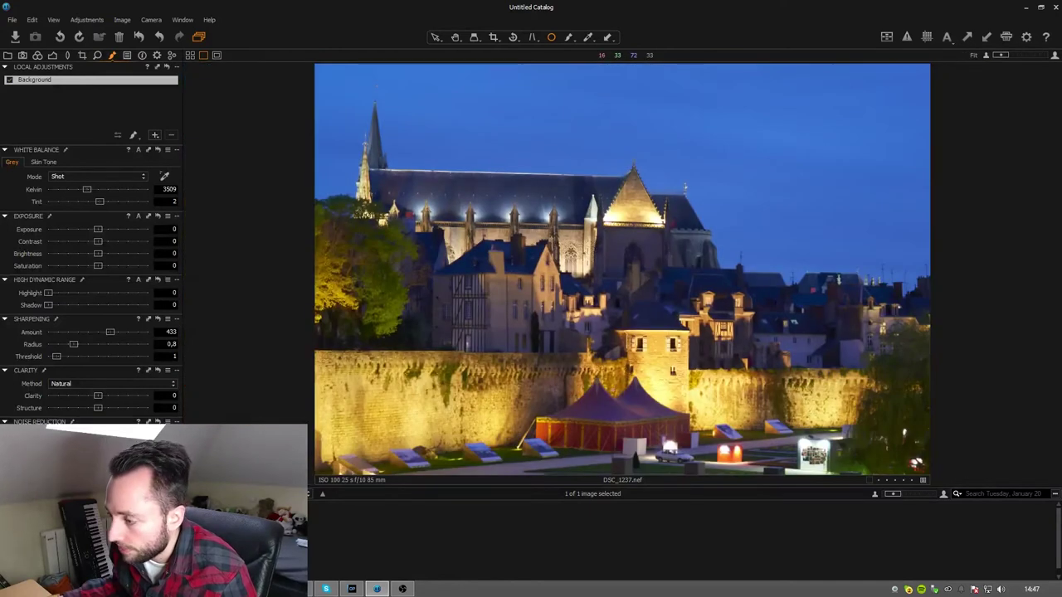
left_click(36, 55)
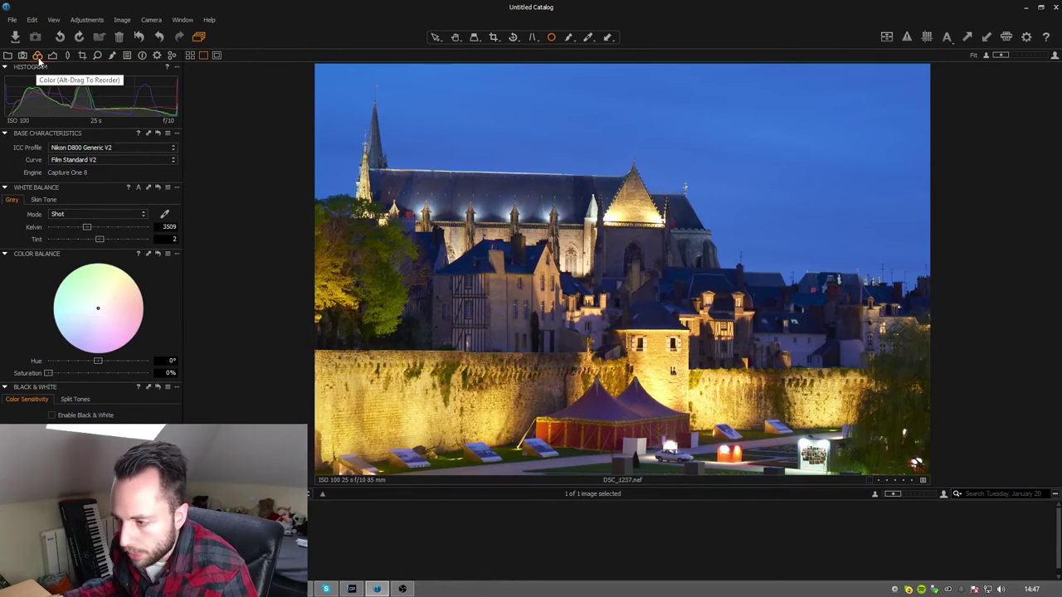
left_click(352, 590)
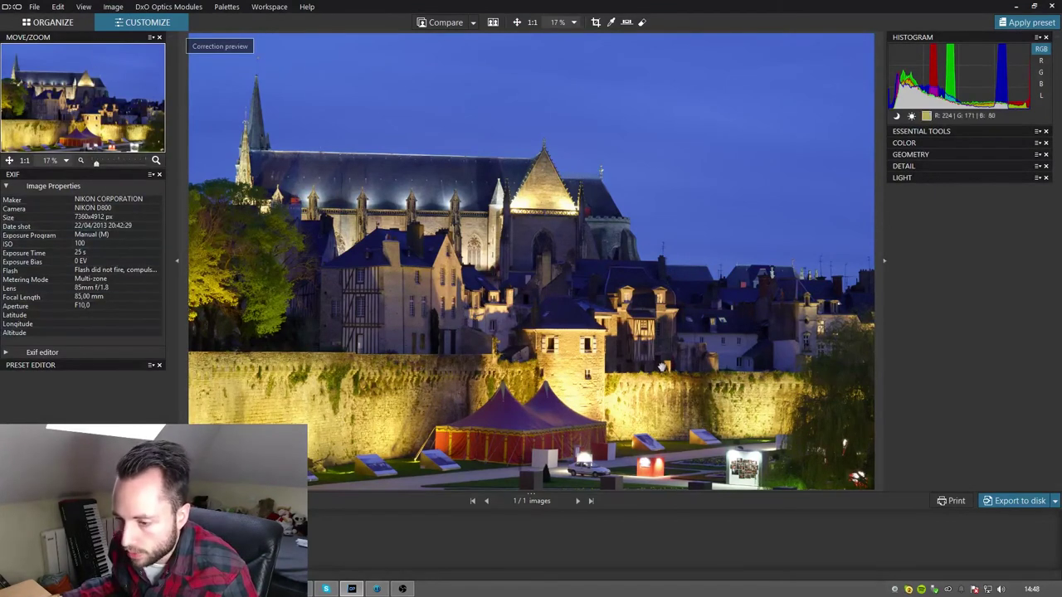
left_click(375, 590)
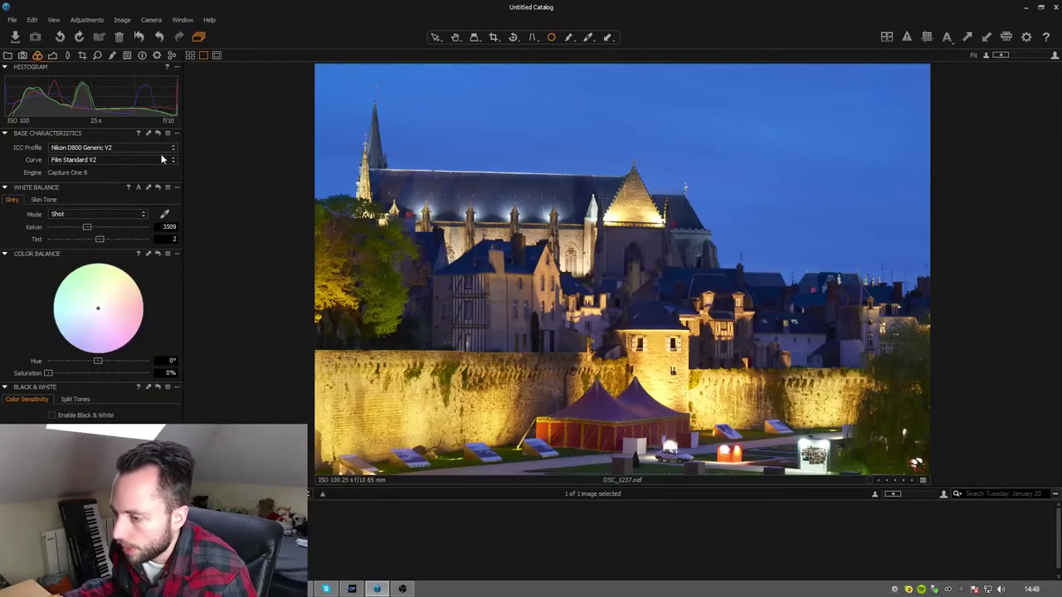
Step: Show the Output recipes with TIFF 8 Bit Full Size and preview the photo within proof margins
left_click(52, 55)
left_click(8, 55)
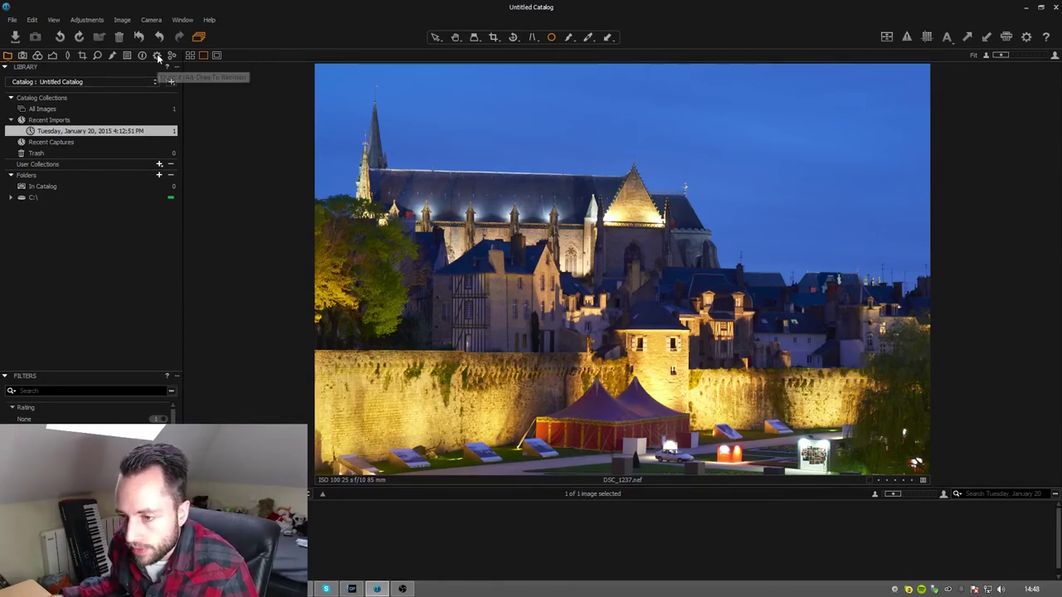
left_click(158, 56)
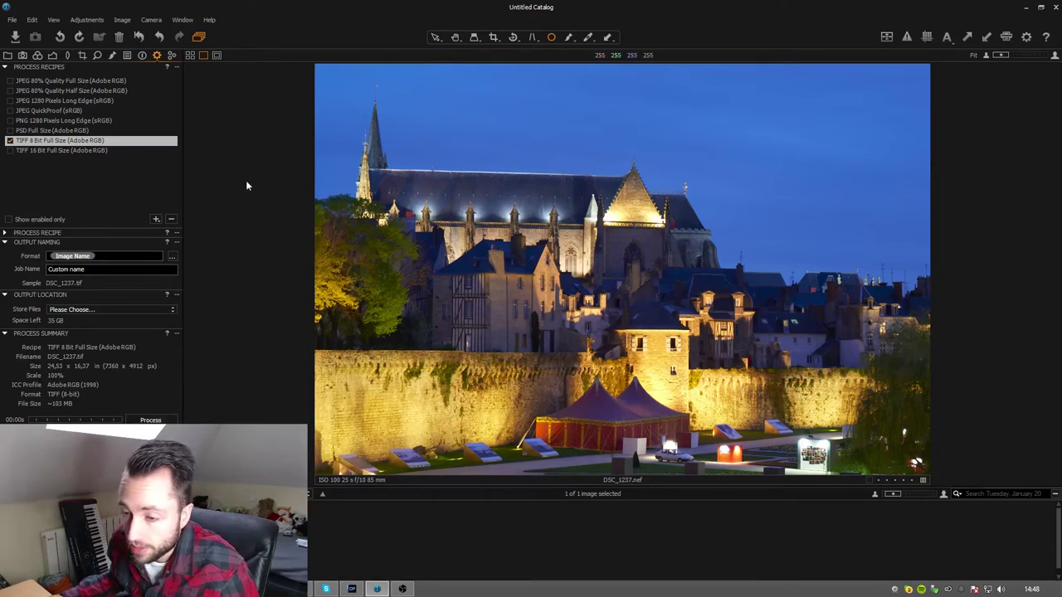
left_click(214, 55)
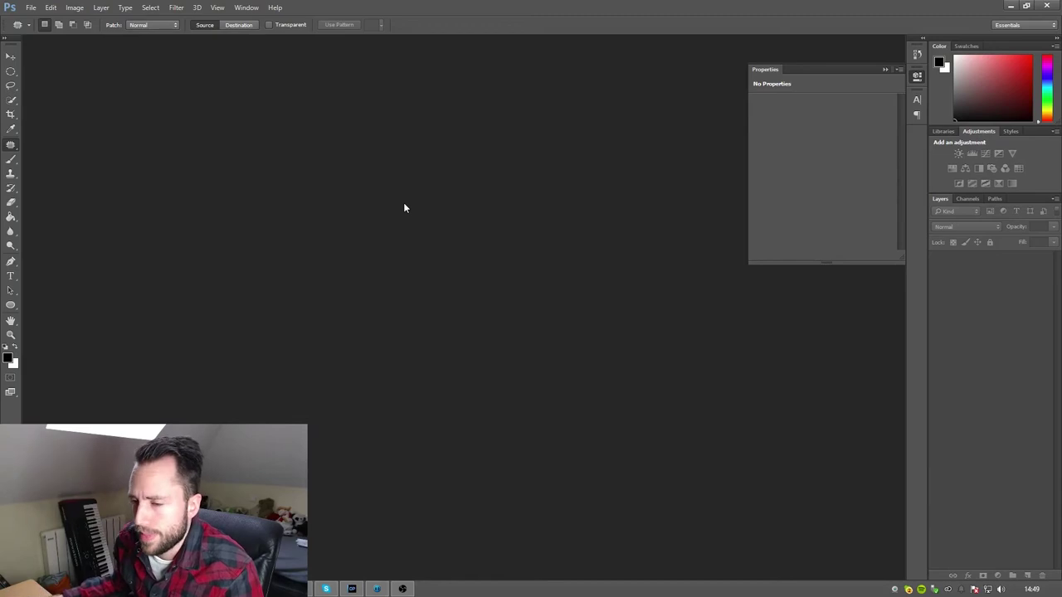
Step: Leave Photoshop with an empty workspace and show the Desktop folder with DSC_1237.nef selected
left_click(918, 76)
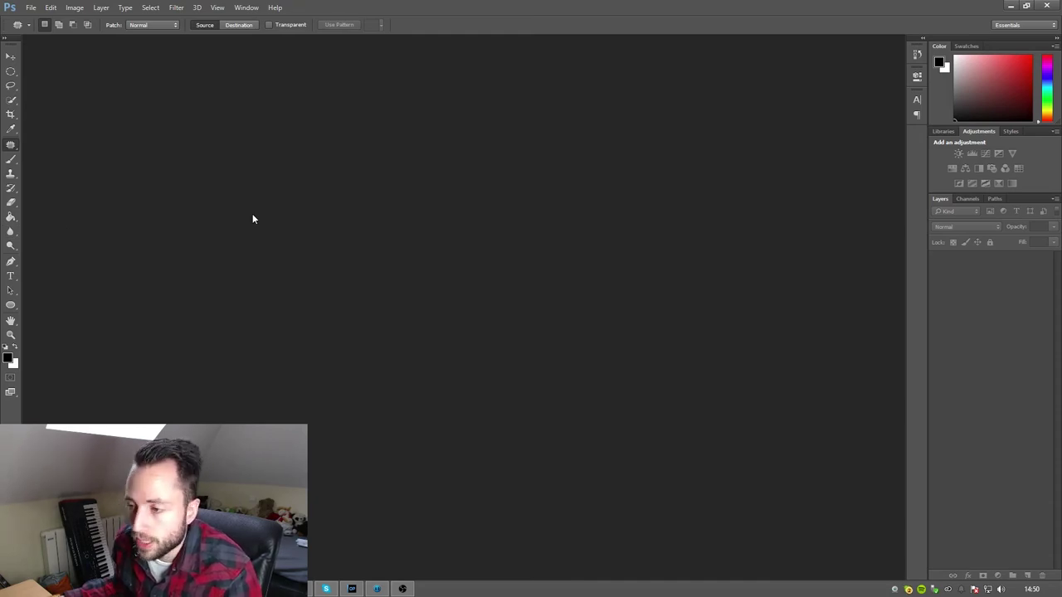
key("ctrl+n")
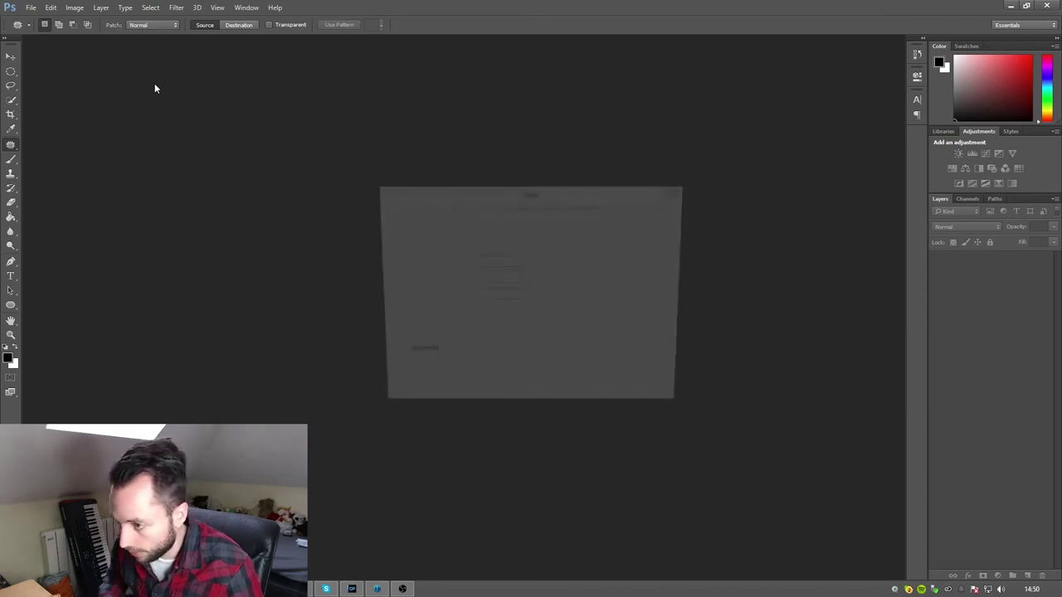
key("Escape")
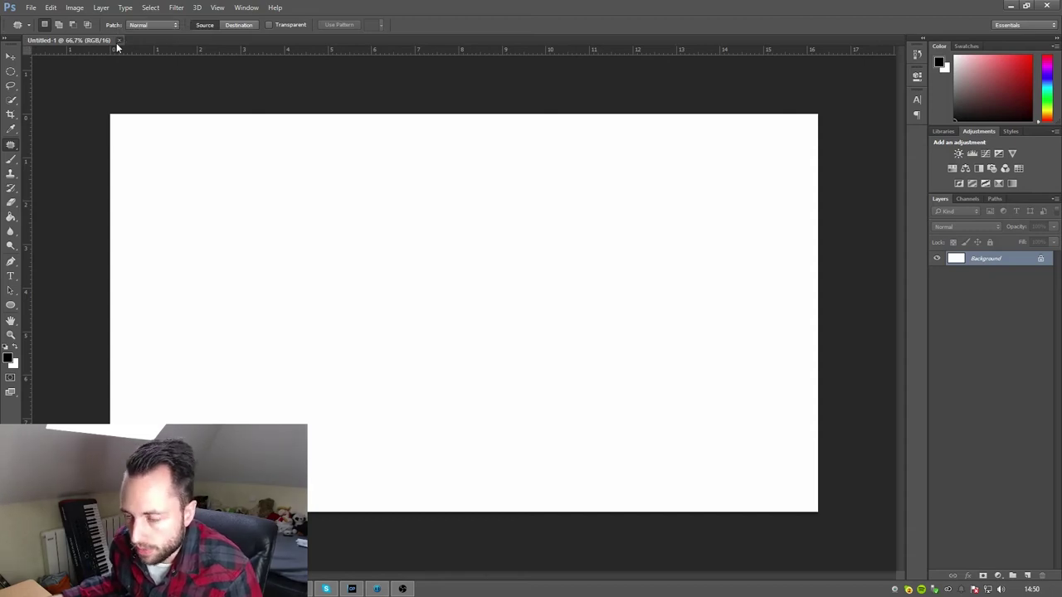
left_click(118, 40)
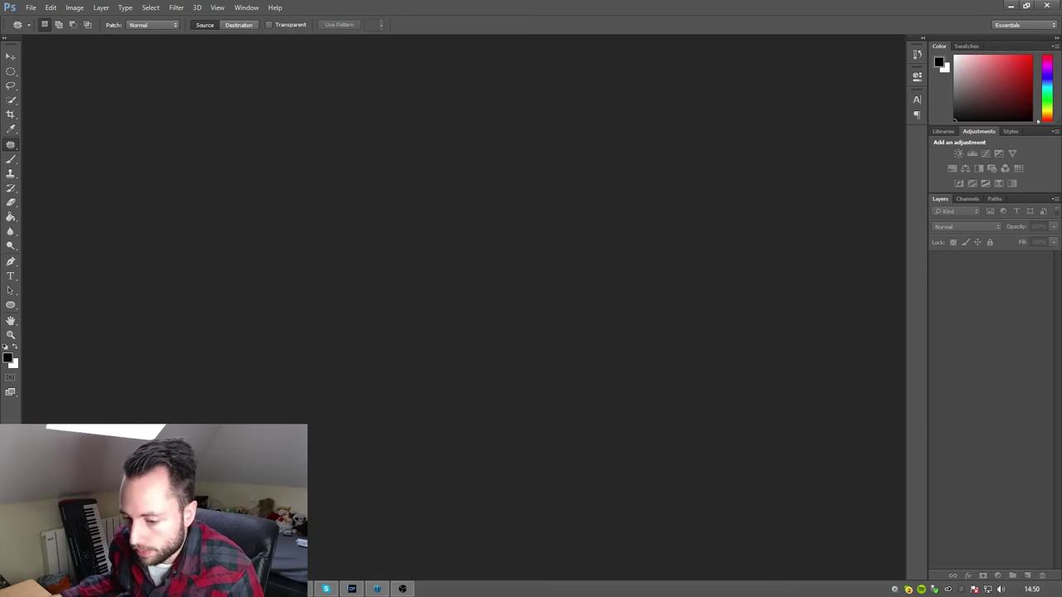
key("super+e")
left_click(452, 357)
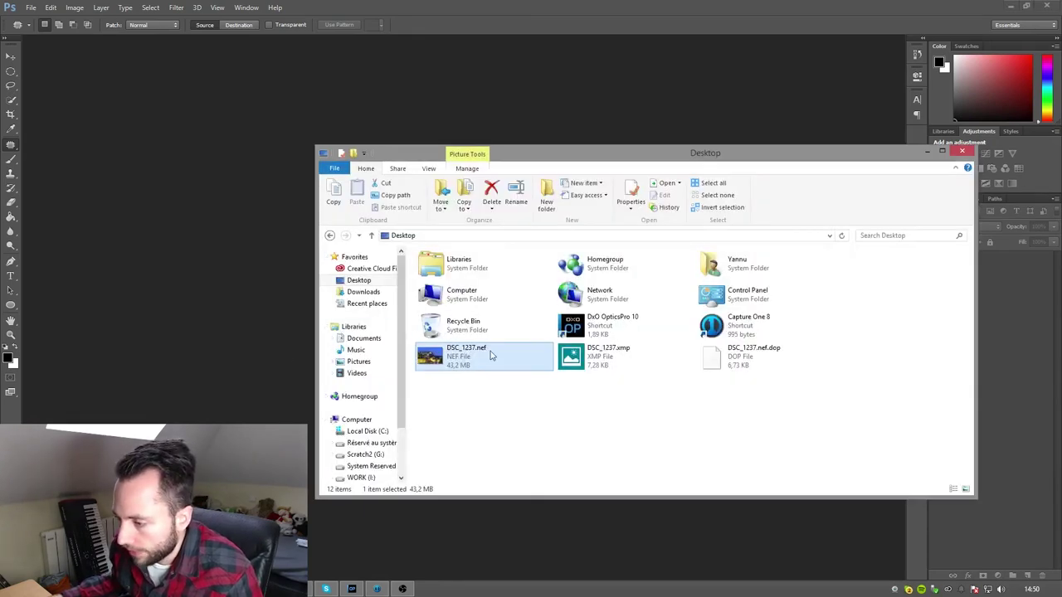
Step: Drag DSC_1237.nef from Explorer onto Photoshop to open it in Camera Raw
left_click_drag(491, 356, 222, 289)
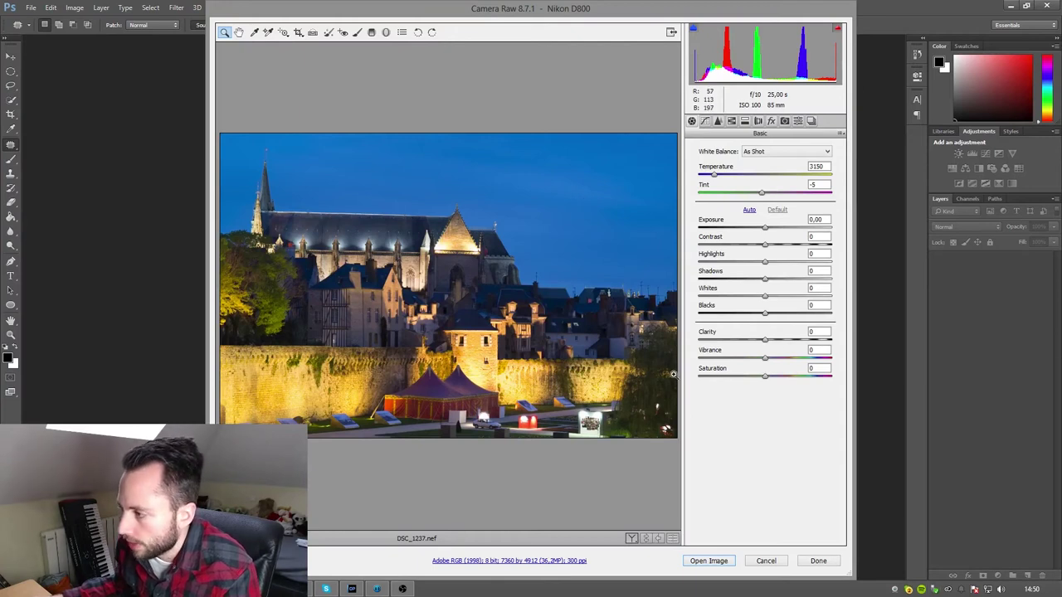
Step: Review the Tone Curve, Detail, HSL/Grayscale, Split Toning and Lens Corrections panels, then open the image unedited
left_click(707, 121)
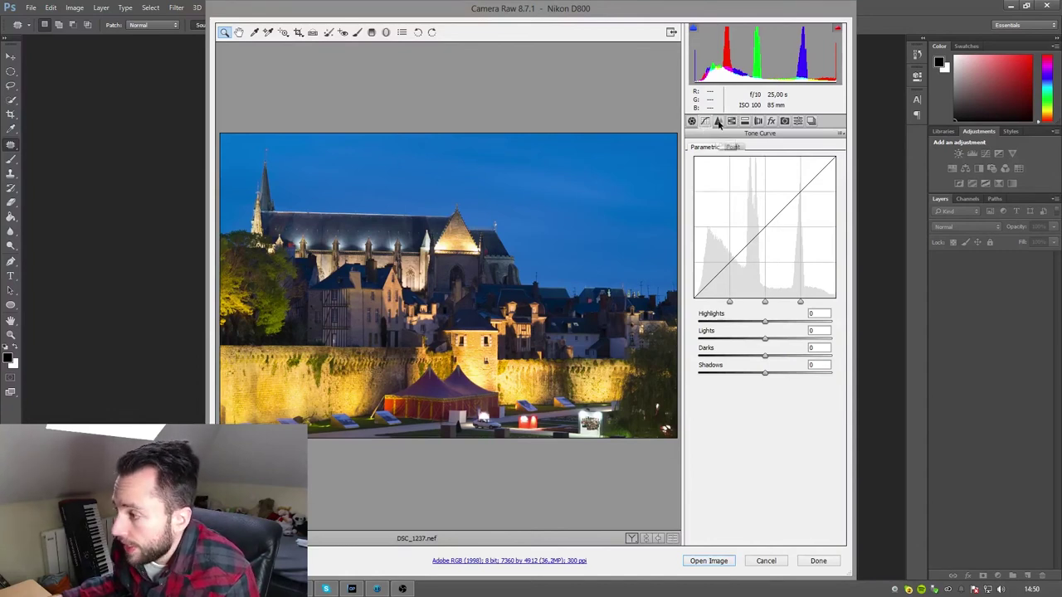
left_click(718, 121)
left_click(731, 121)
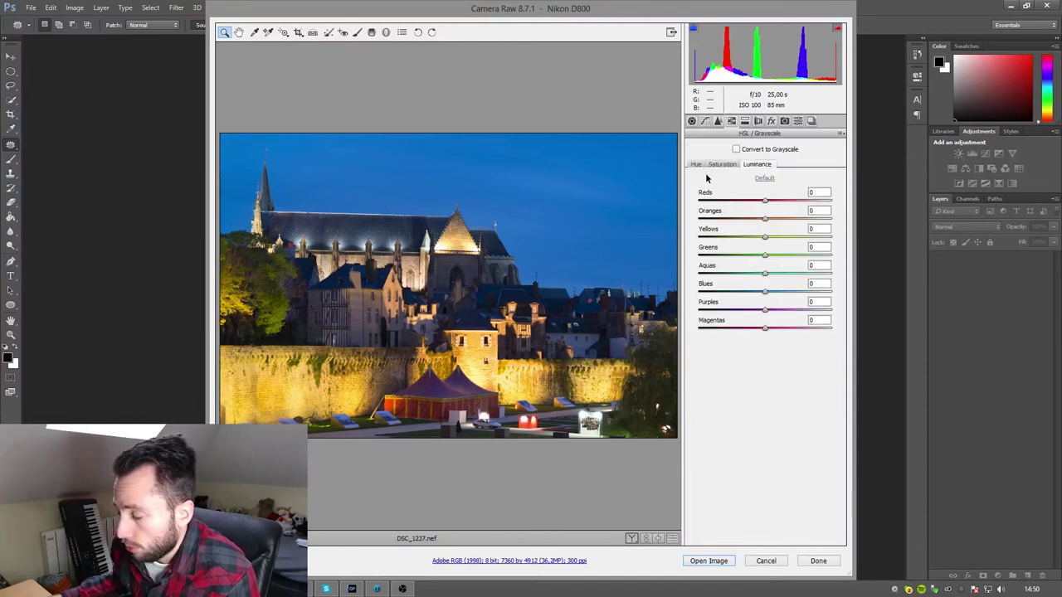
left_click(745, 121)
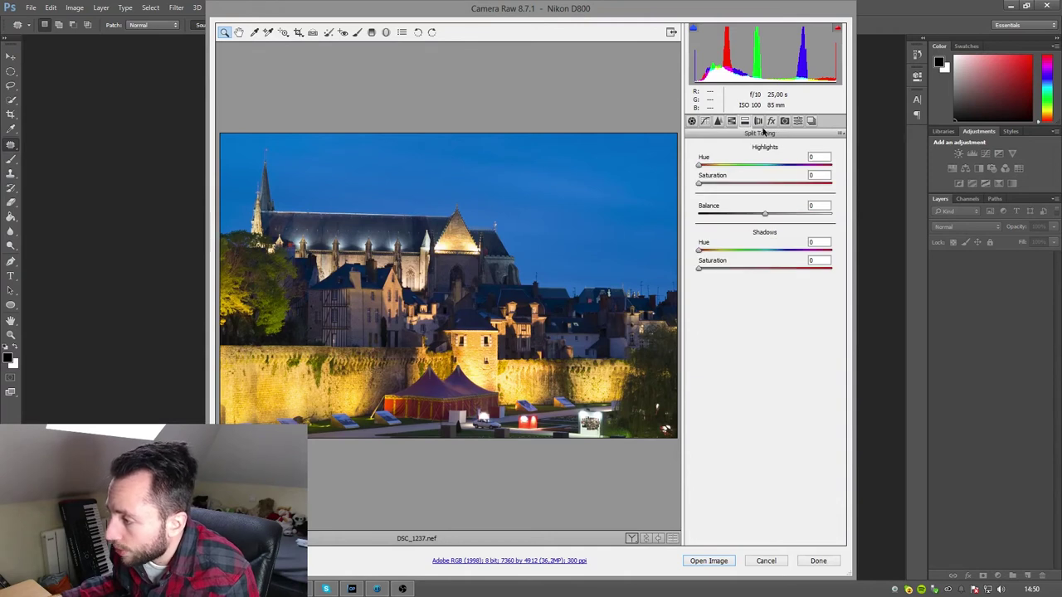
left_click(757, 121)
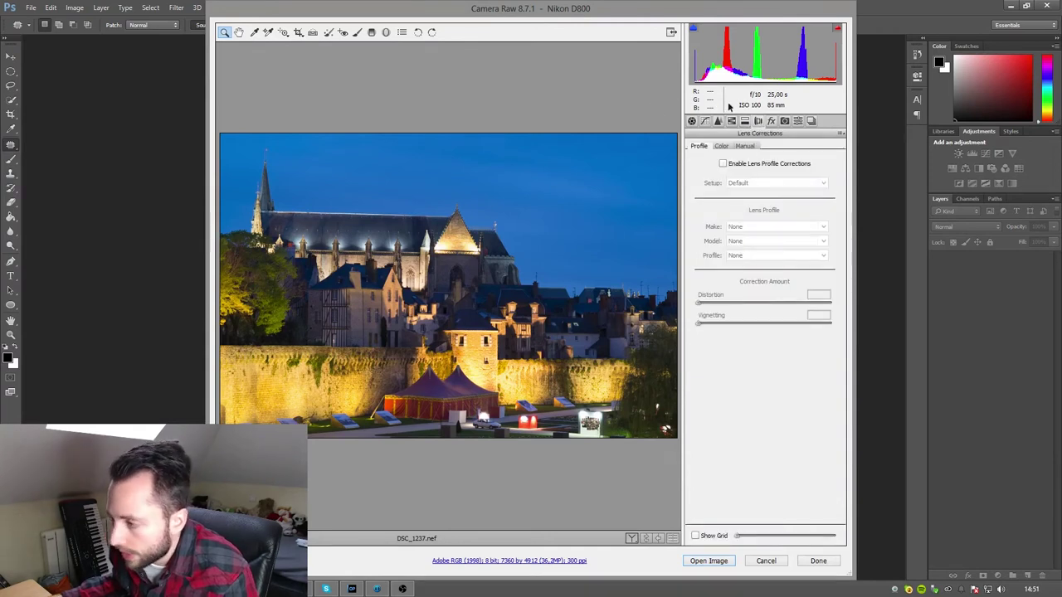
left_click(692, 121)
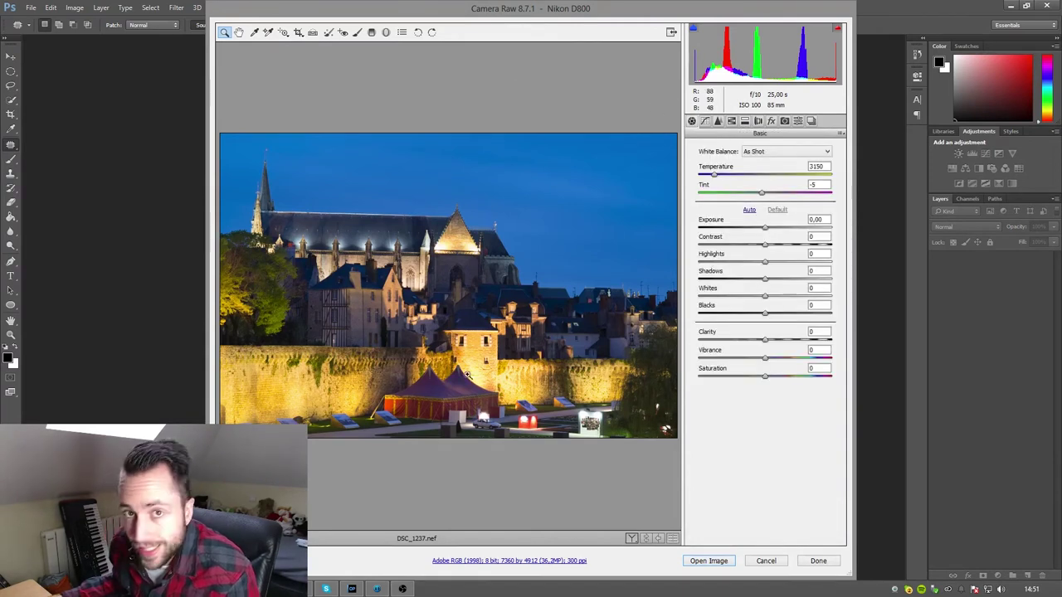
left_click(710, 561)
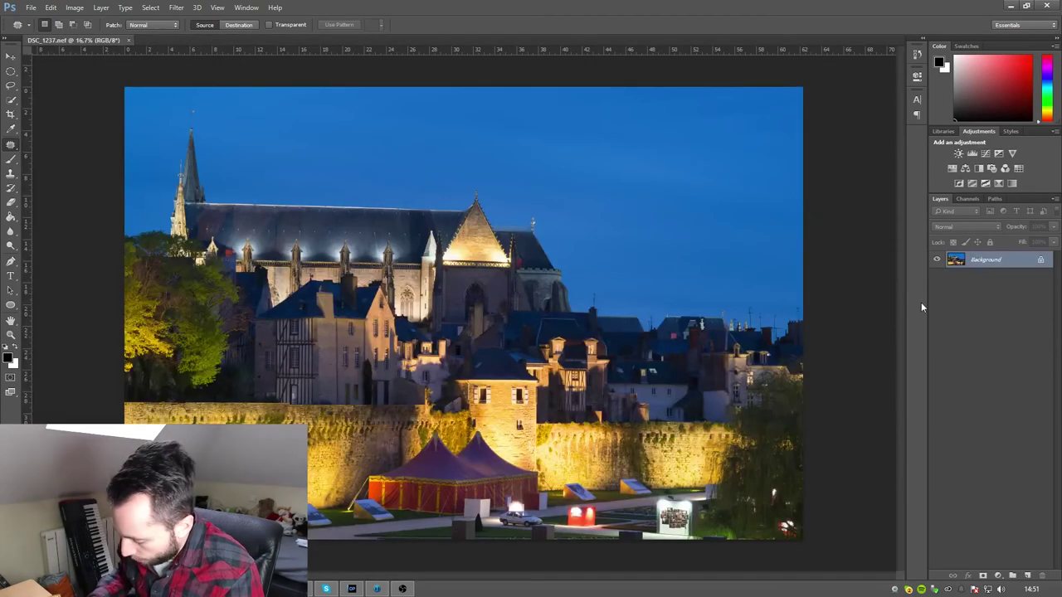
Step: Duplicate the background, try the Camera Raw Filter, then cancel it and delete Layer 1
key("ctrl+j")
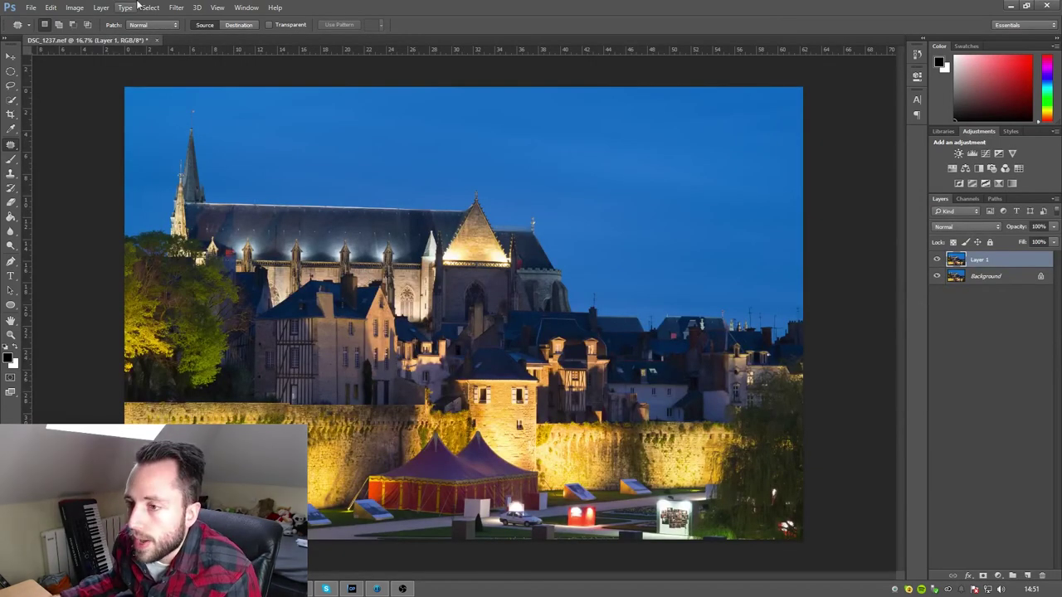
left_click(176, 7)
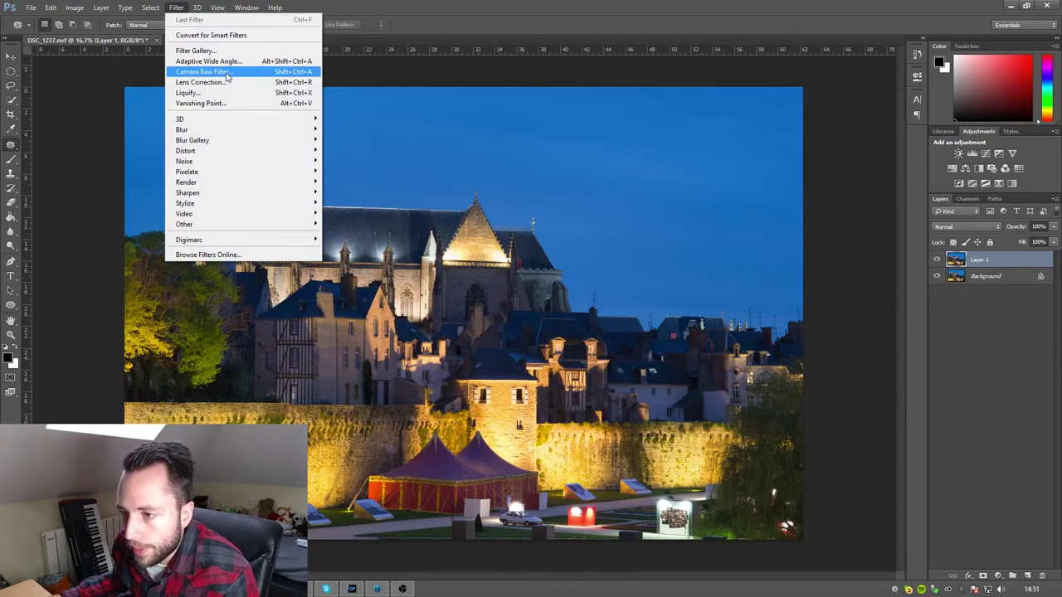
left_click(204, 71)
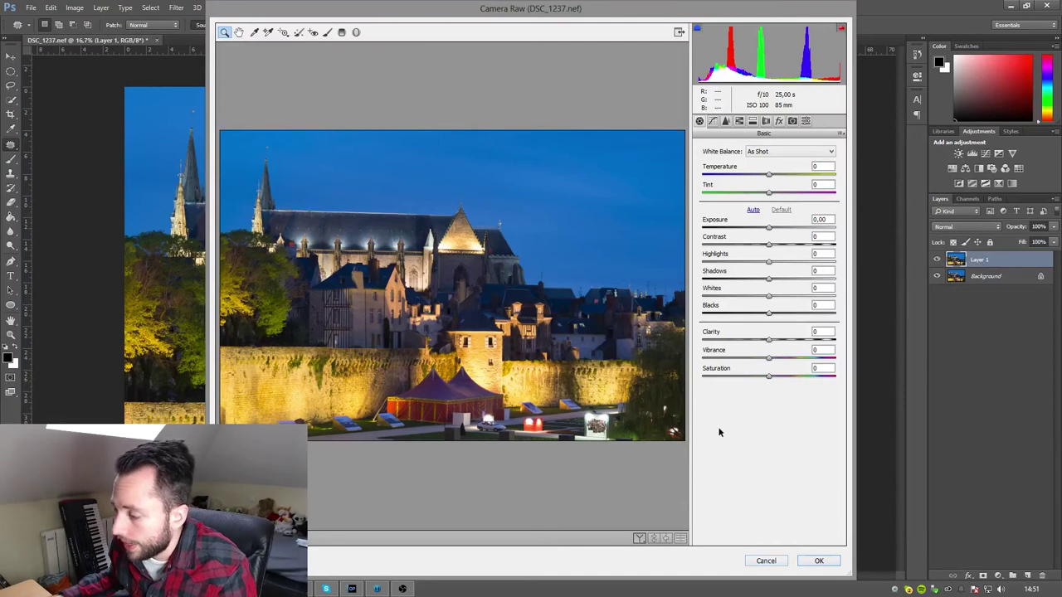
left_click(766, 561)
key("Delete")
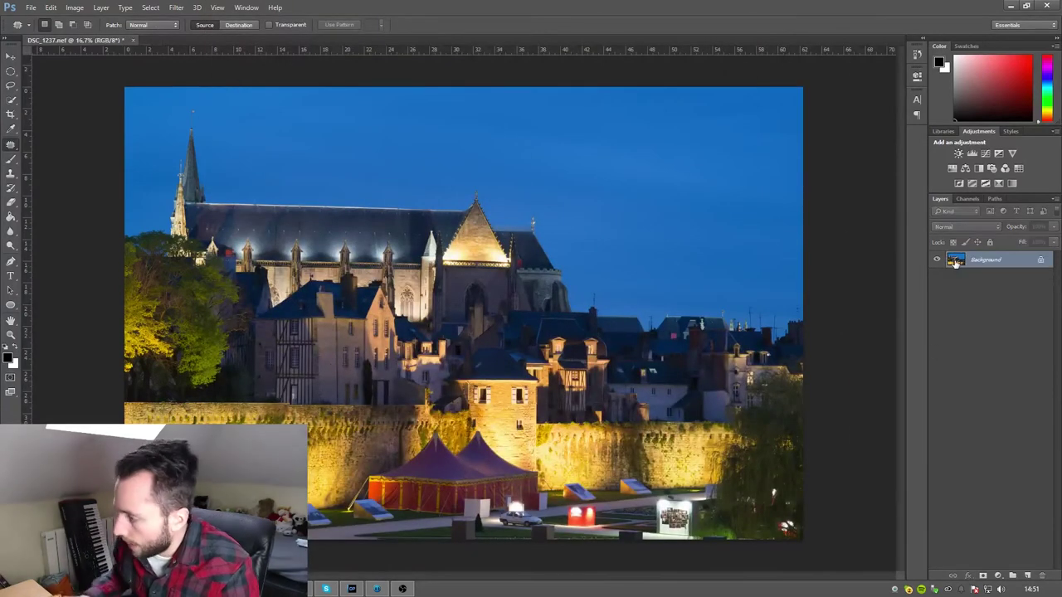
Step: Add Curves, Levels, Exposure, Vibrance and Hue/Saturation adjustment layers above the background
left_click(985, 154)
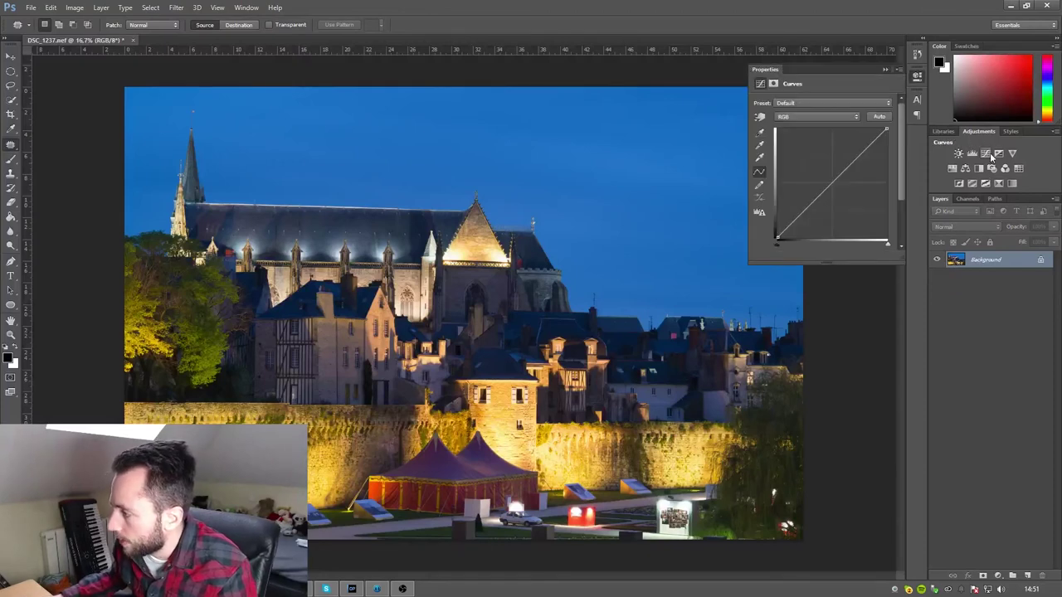
left_click(971, 154)
left_click(998, 154)
left_click(1012, 153)
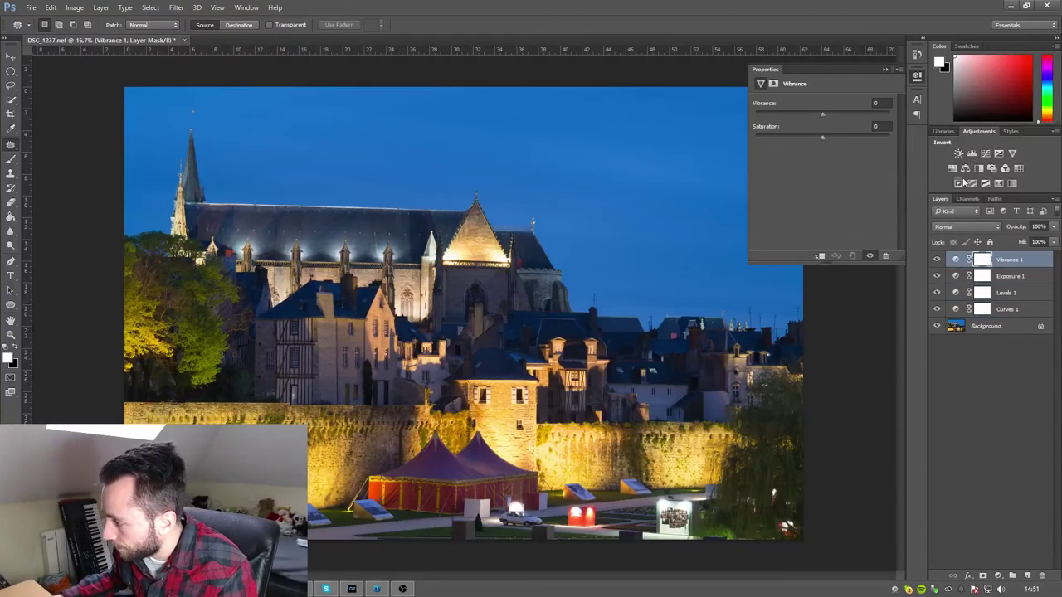
left_click(953, 168)
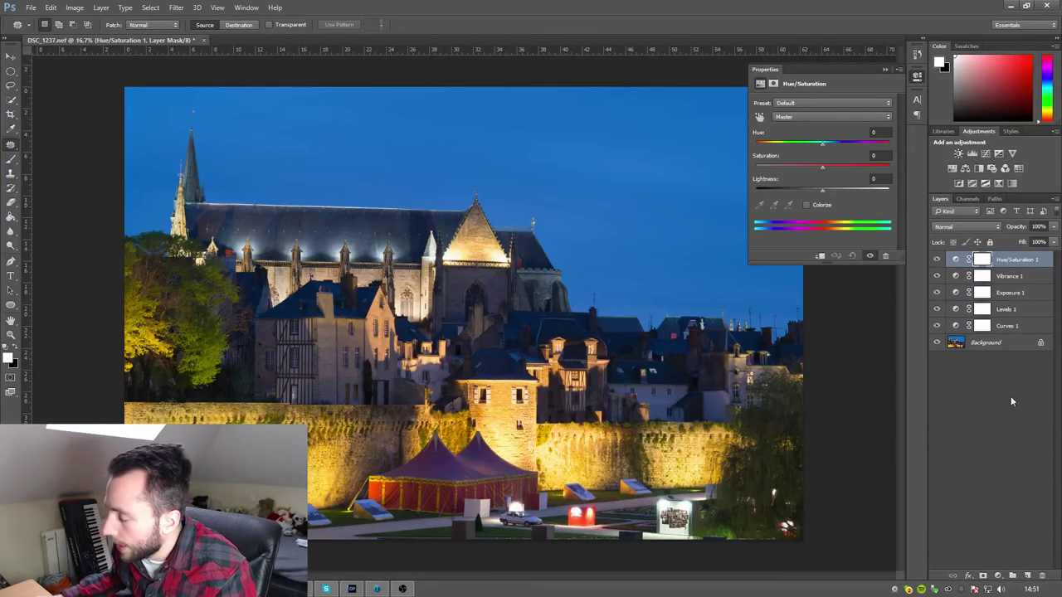
left_click(982, 325)
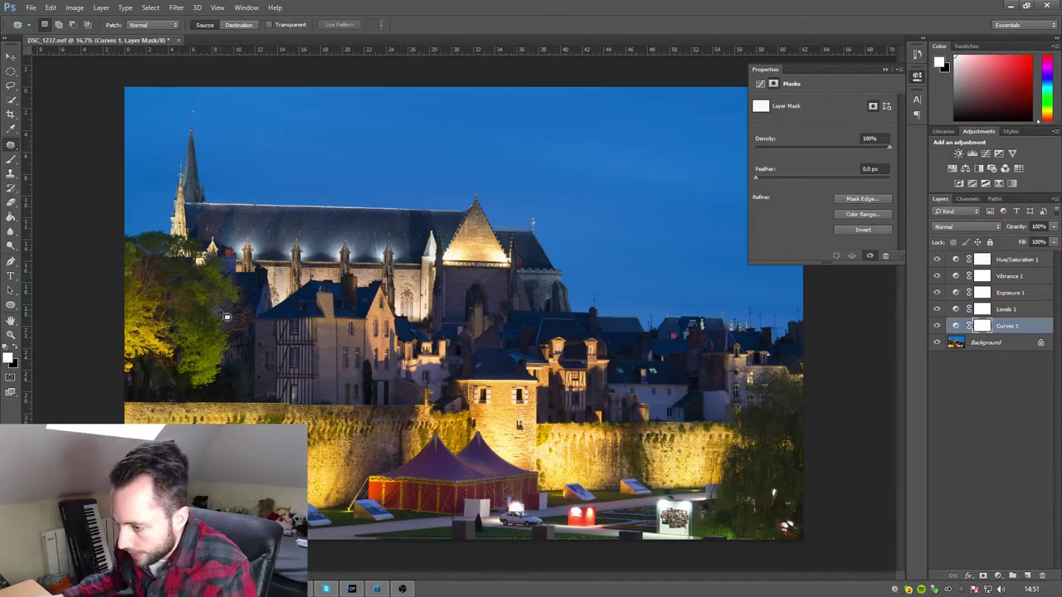